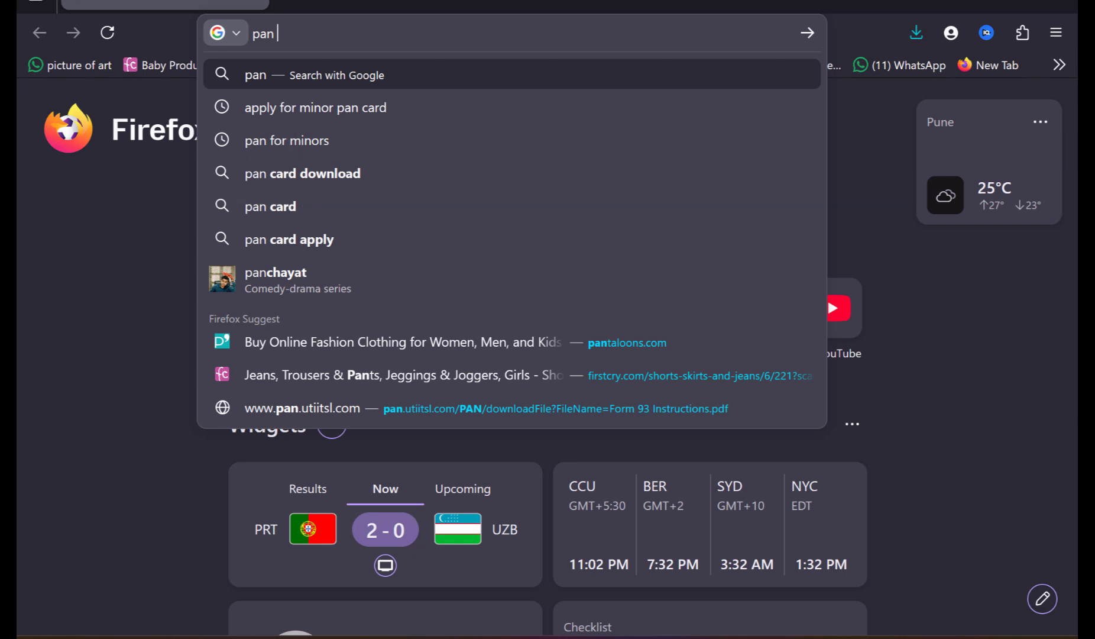
Step: Search for "apply for minor pan card" and open the Protean PAN Portal link from the results
{"action": "left_click", "coordinate": [434, 99]}
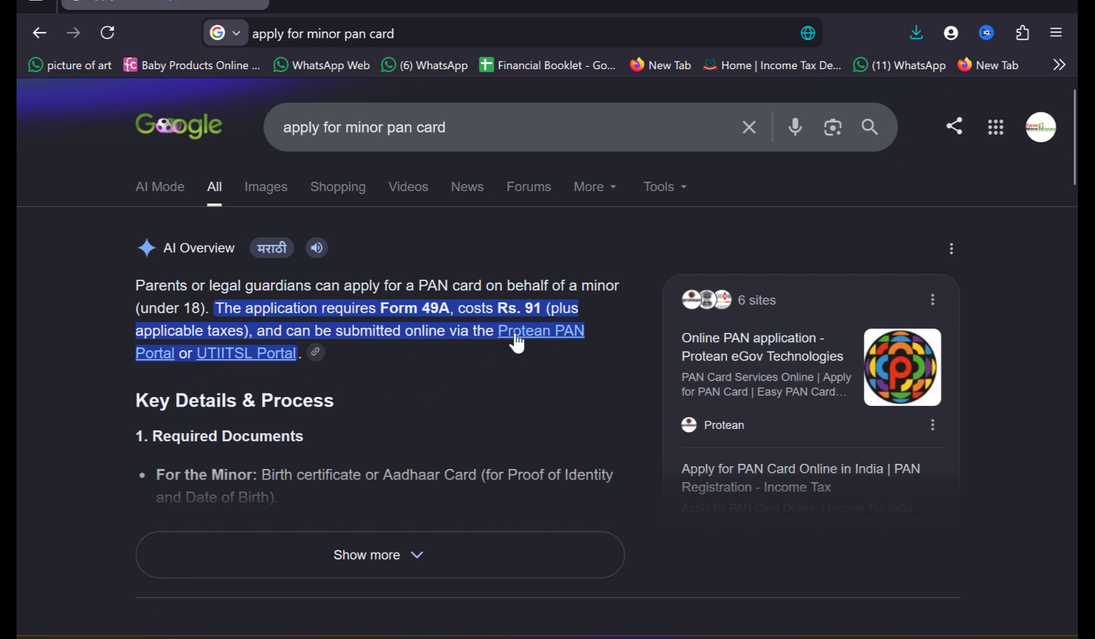
{"action": "left_click", "coordinate": [535, 338]}
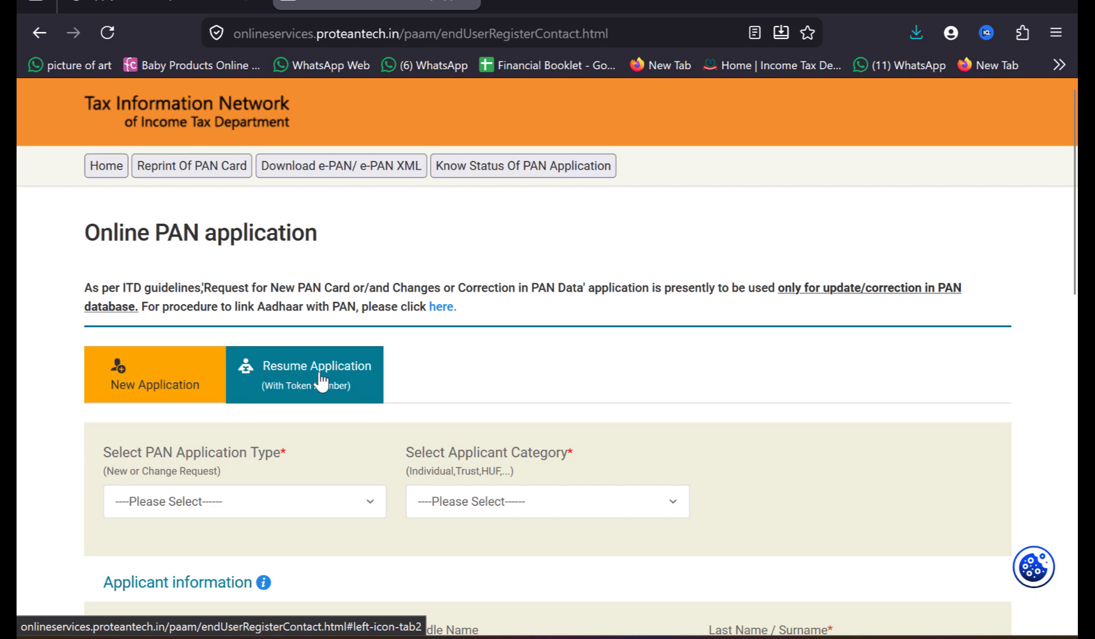
Step: Set the PAN application type to New PAN - Form No. 93 (Indian Citizen)
{"action": "left_click", "coordinate": [366, 497]}
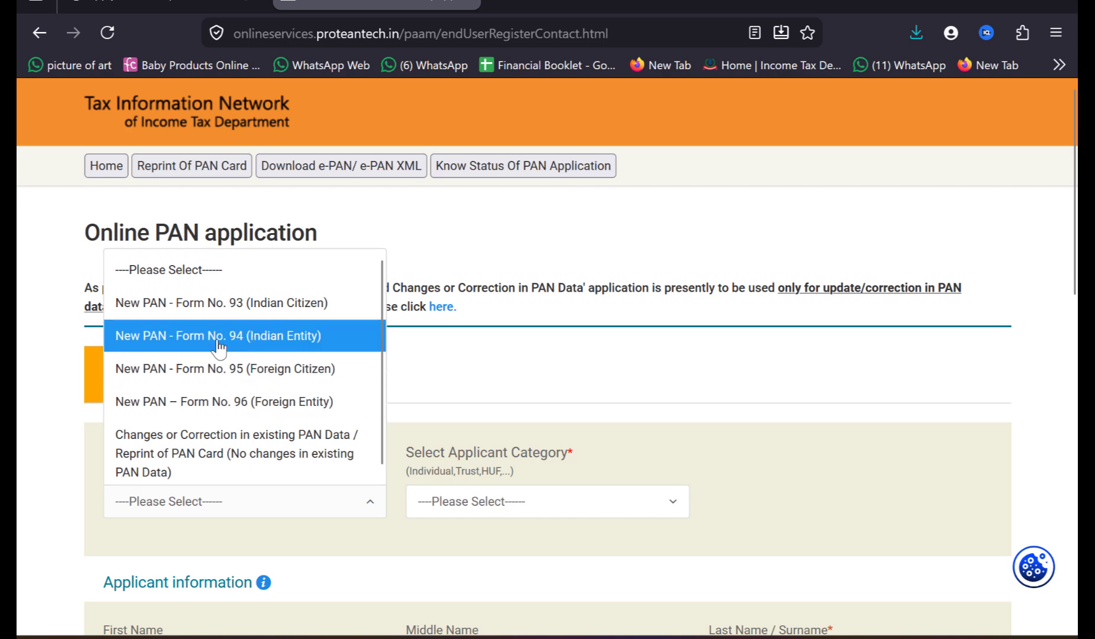
{"action": "left_click", "coordinate": [184, 312]}
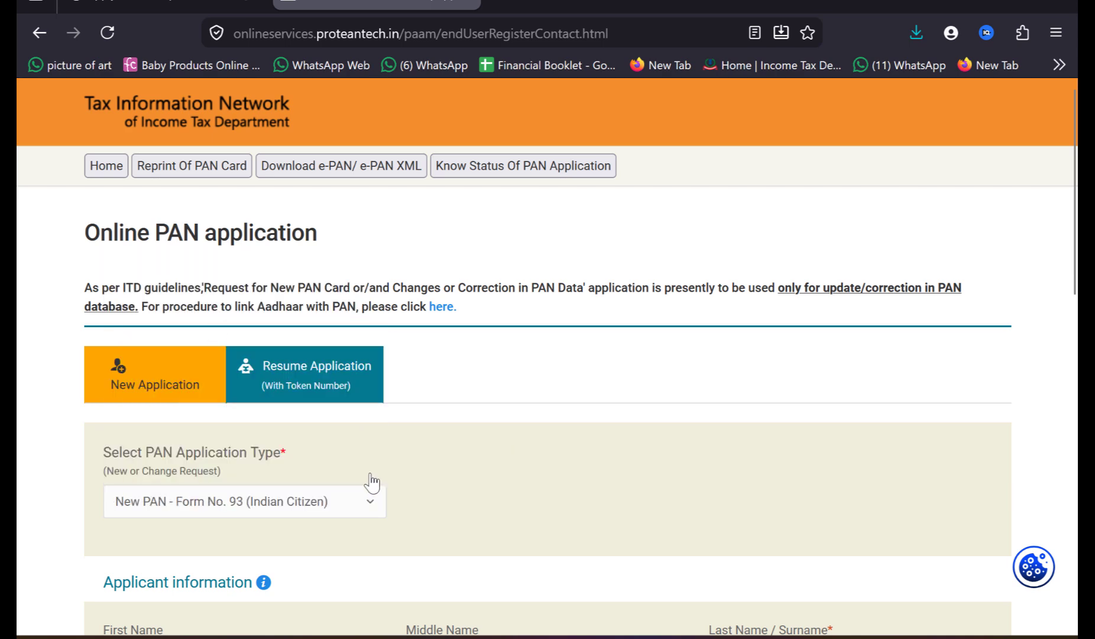
Step: Tick the consent box's reCAPTCHA check and submit the applicant information form
{"action": "scroll", "coordinate": [442, 482], "scroll_direction": "down", "scroll_amount": 2}
{"action": "scroll", "coordinate": [441, 483], "scroll_direction": "down", "scroll_amount": 2}
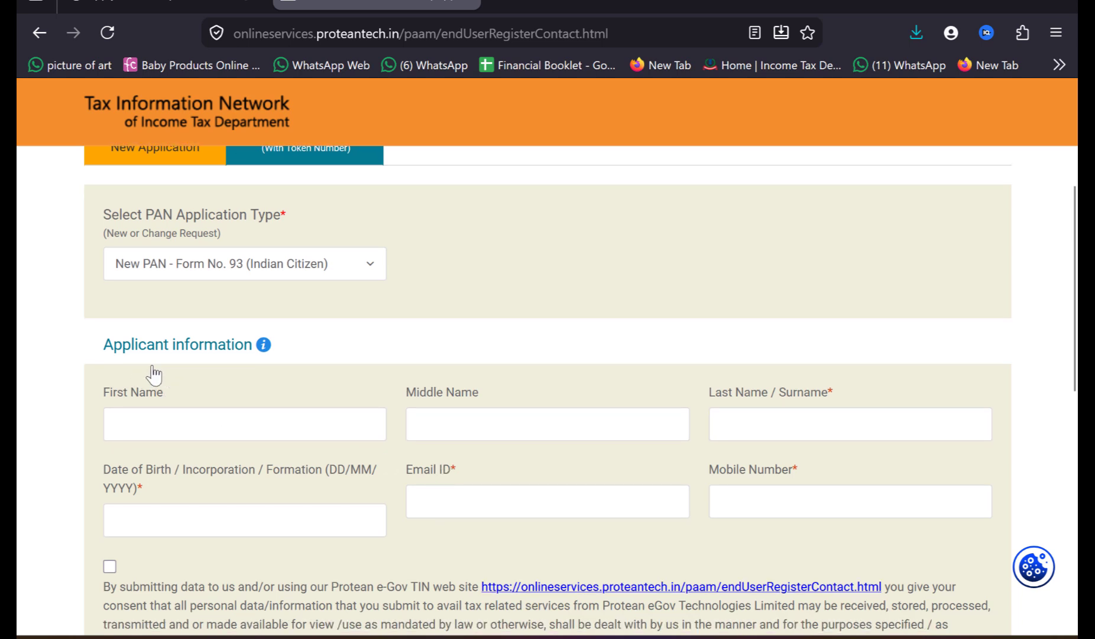
{"action": "scroll", "coordinate": [290, 490], "scroll_direction": "down", "scroll_amount": 2}
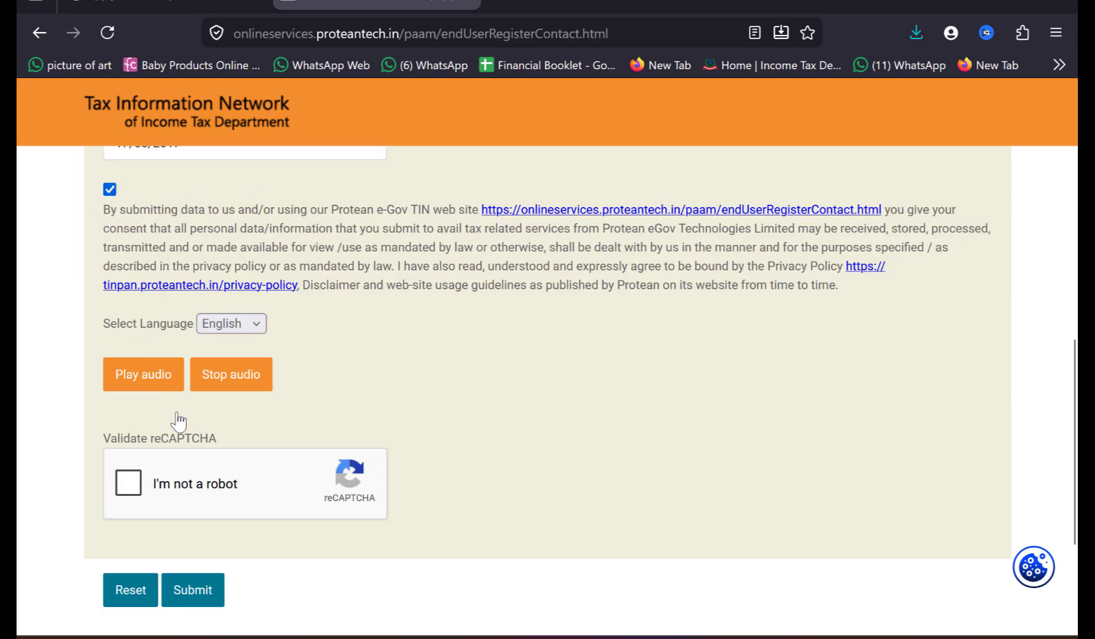
{"action": "left_click", "coordinate": [129, 484]}
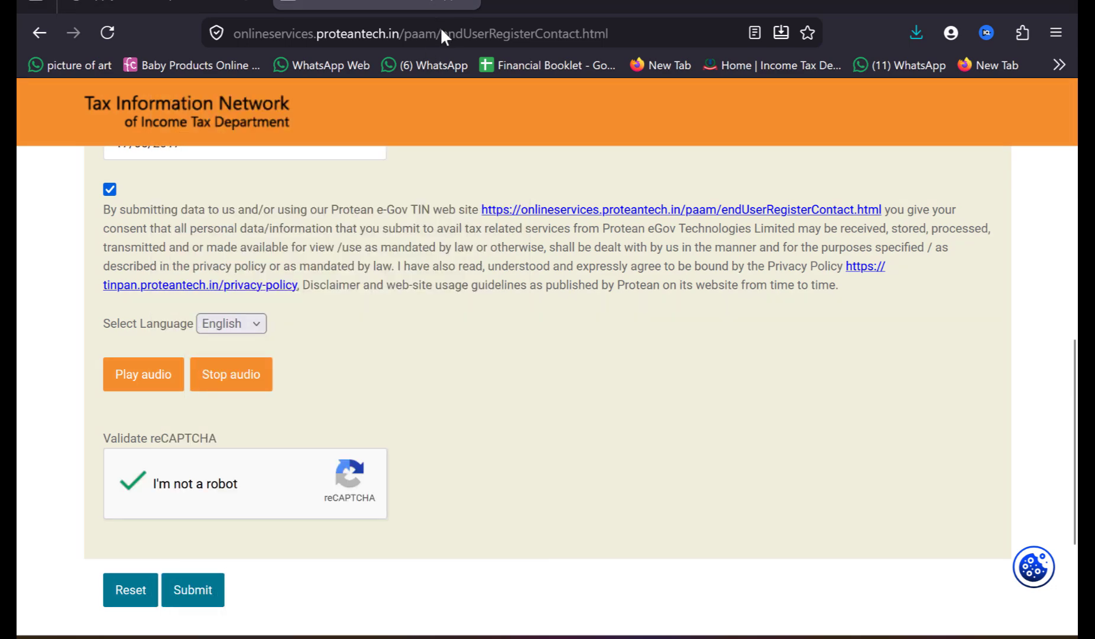
{"action": "left_click", "coordinate": [197, 588]}
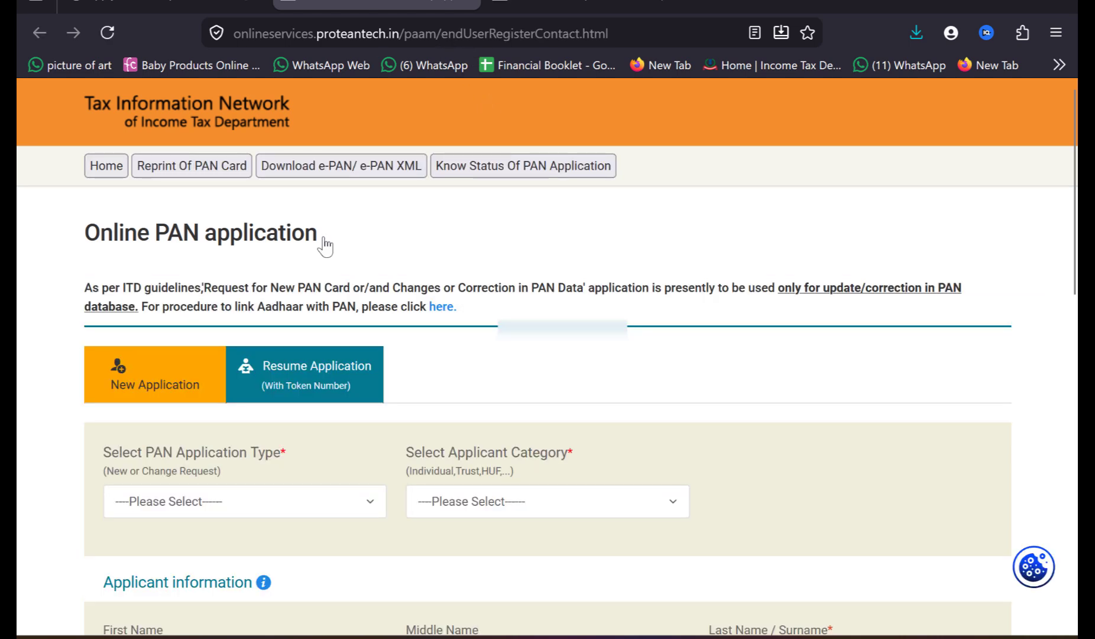
Step: Open the Resume Application option and look over the token-based resume form
{"action": "left_click", "coordinate": [283, 382]}
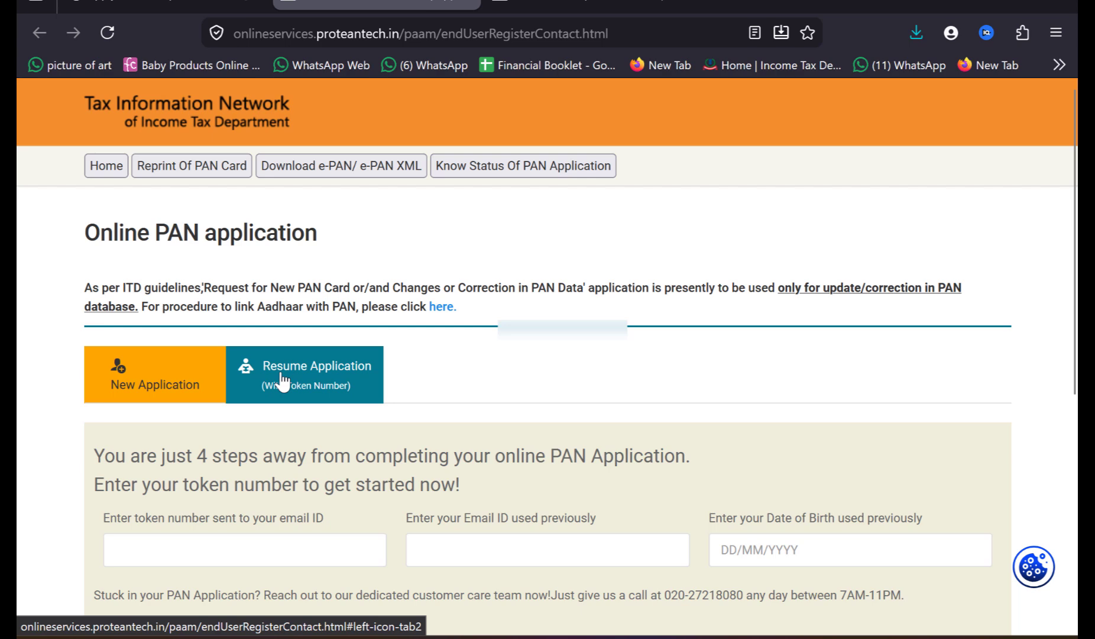
{"action": "left_click", "coordinate": [223, 545]}
{"action": "scroll", "coordinate": [425, 11], "scroll_direction": "down", "scroll_amount": 3}
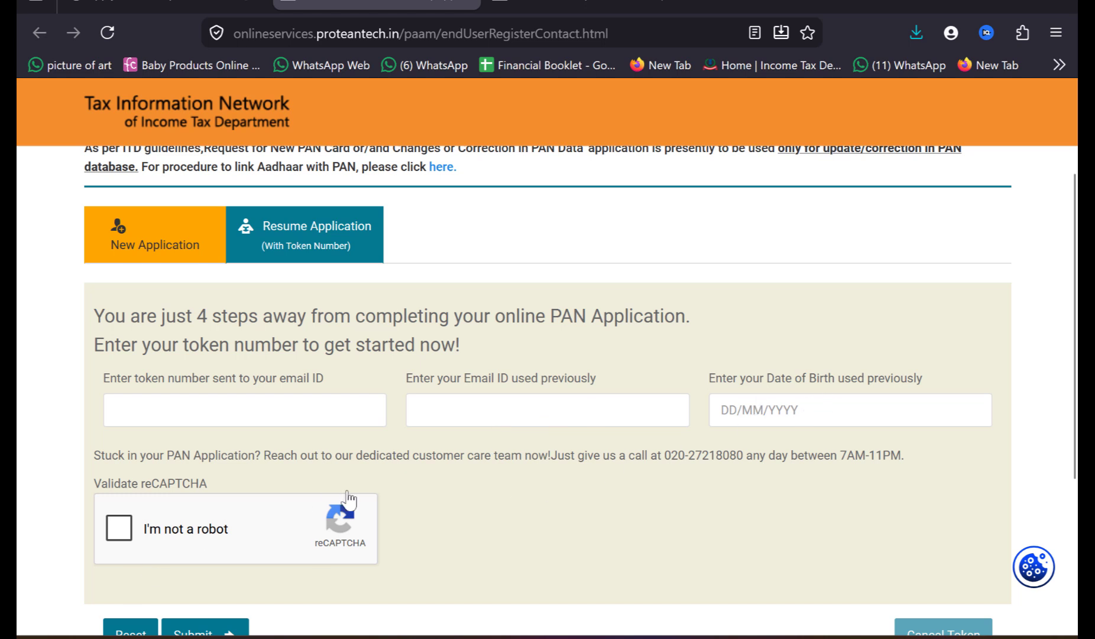
{"action": "scroll", "coordinate": [435, 507], "scroll_direction": "down", "scroll_amount": 1}
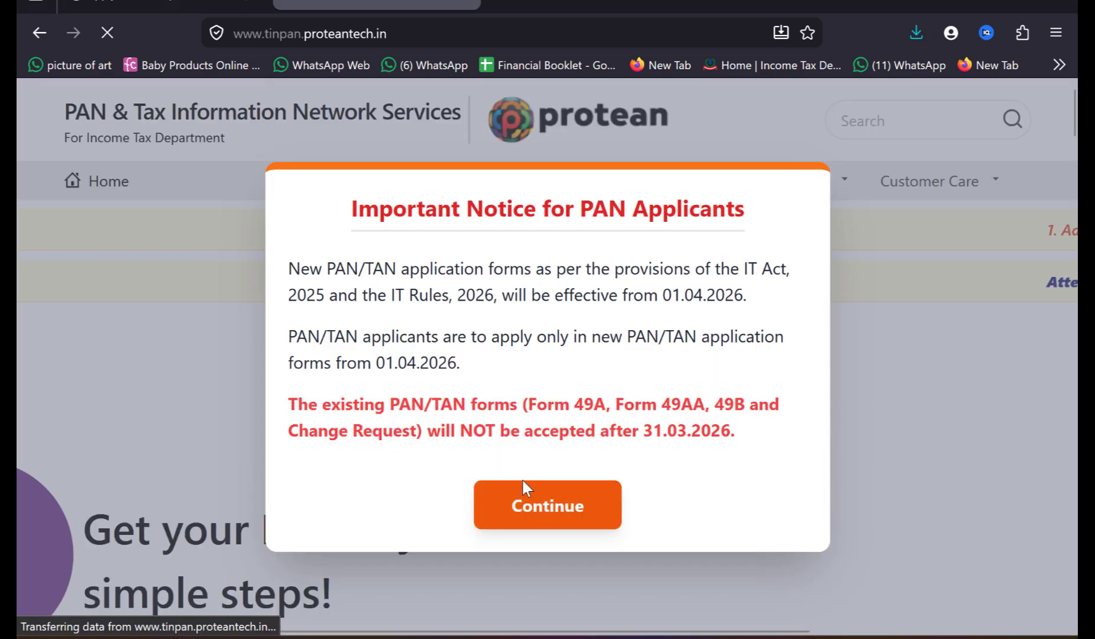
Step: Dismiss the important notices on the Protean PAN services site and start a new application with Apply now
{"action": "left_click", "coordinate": [520, 488]}
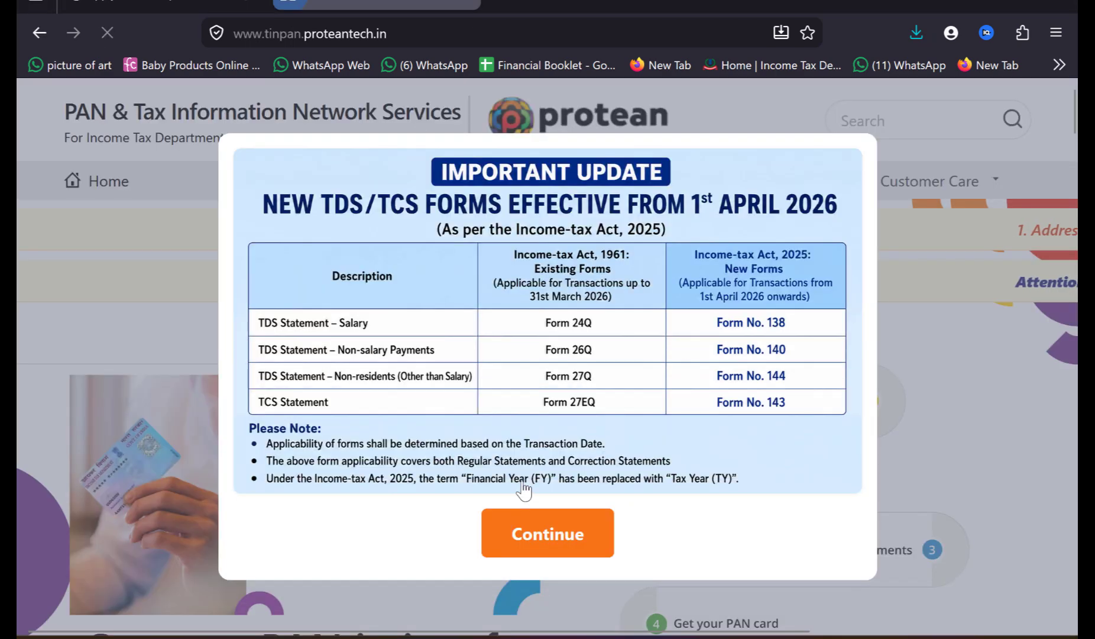
{"action": "left_click", "coordinate": [536, 554]}
{"action": "left_click", "coordinate": [524, 571]}
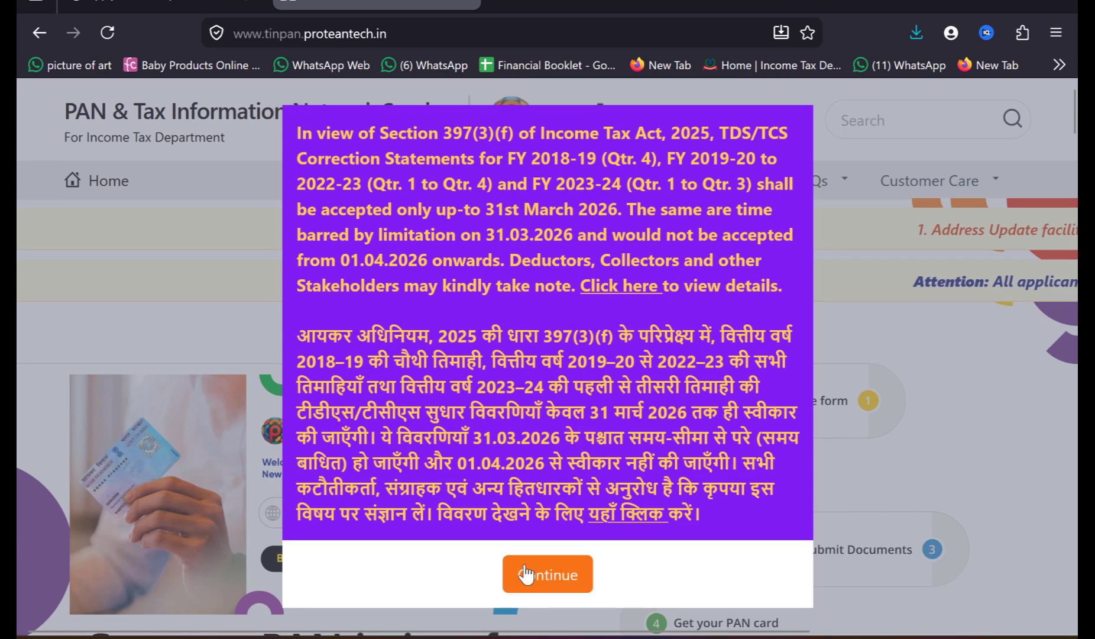
{"action": "left_click", "coordinate": [525, 573]}
{"action": "scroll", "coordinate": [526, 573], "scroll_direction": "down", "scroll_amount": 5}
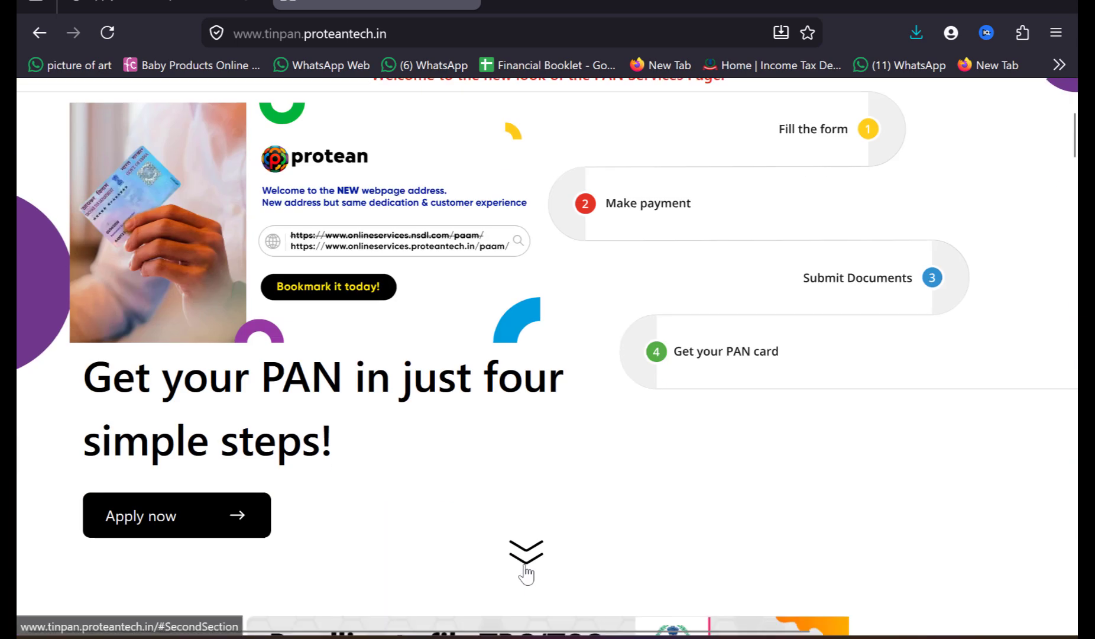
{"action": "left_click", "coordinate": [102, 515]}
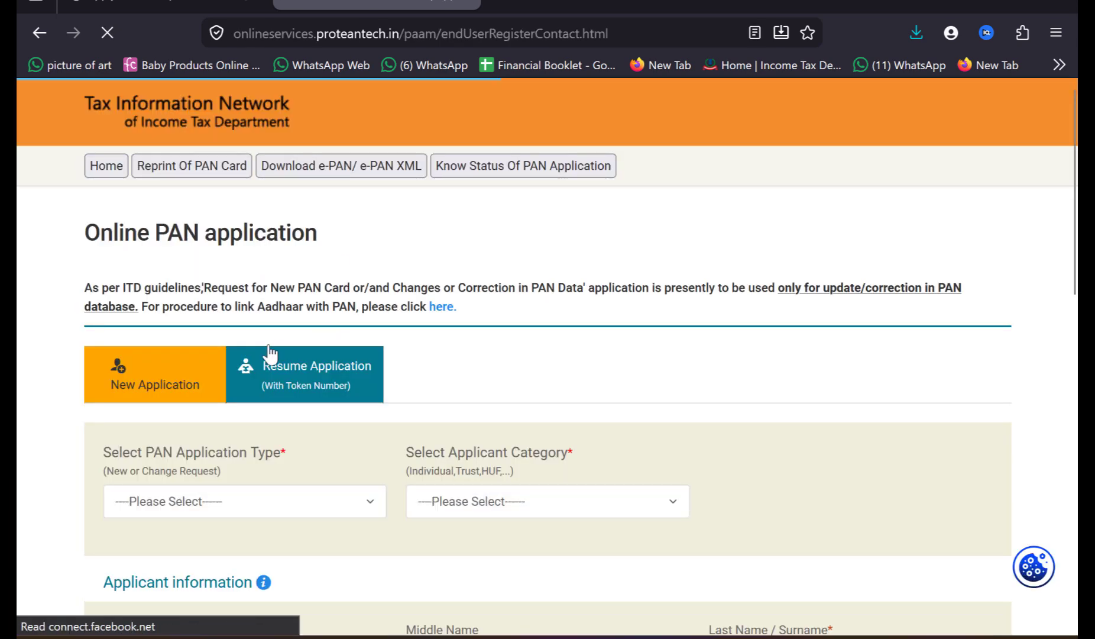
Step: Open the application and review the document submission mode and PAN delivery fee options
{"action": "left_click", "coordinate": [273, 368]}
{"action": "scroll", "coordinate": [272, 371], "scroll_direction": "down", "scroll_amount": 3}
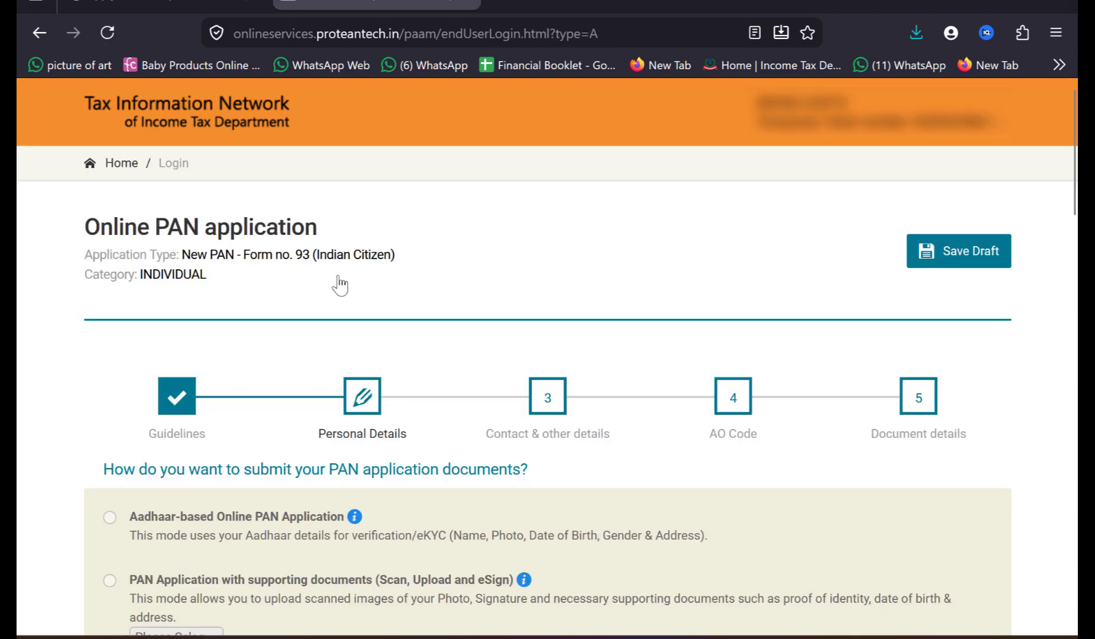
{"action": "scroll", "coordinate": [340, 285], "scroll_direction": "down", "scroll_amount": 3}
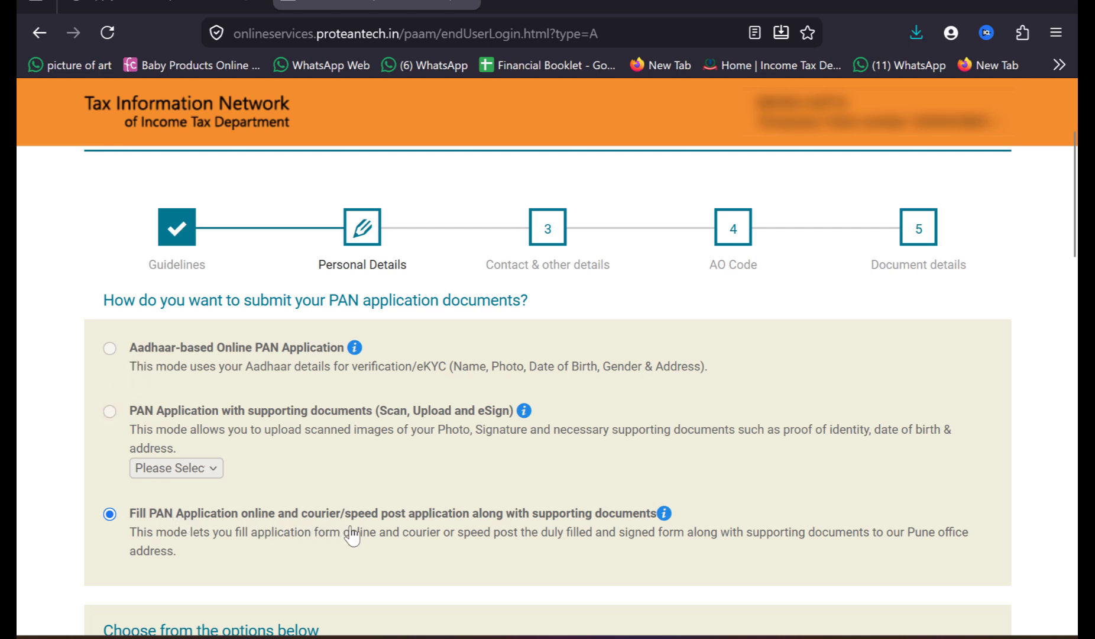
{"action": "scroll", "coordinate": [352, 535], "scroll_direction": "down", "scroll_amount": 3}
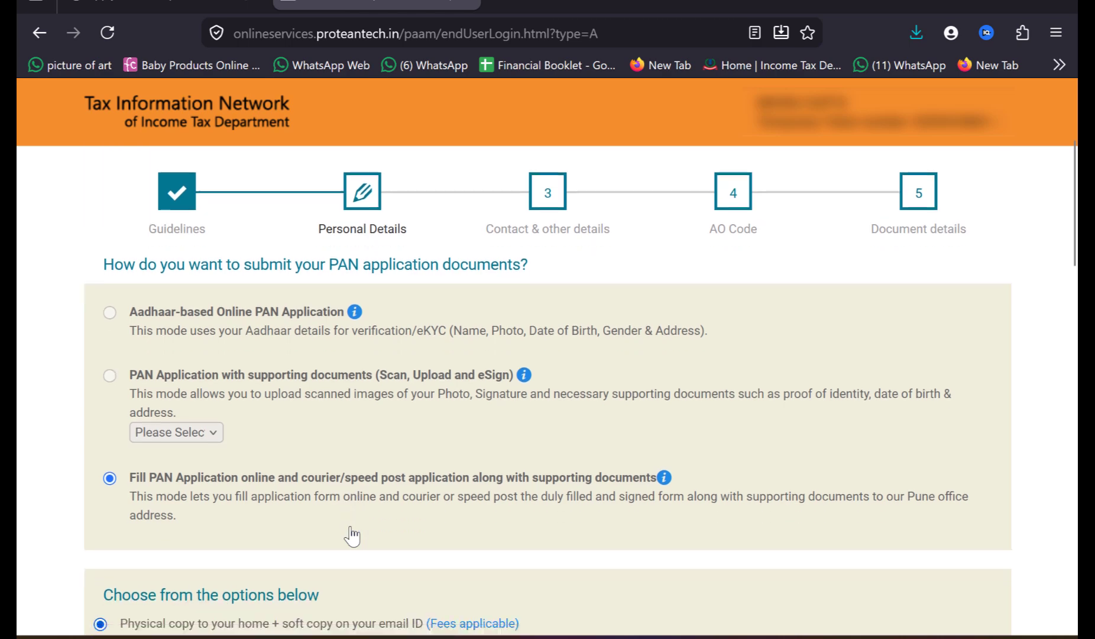
{"action": "scroll", "coordinate": [352, 535], "scroll_direction": "down", "scroll_amount": 1}
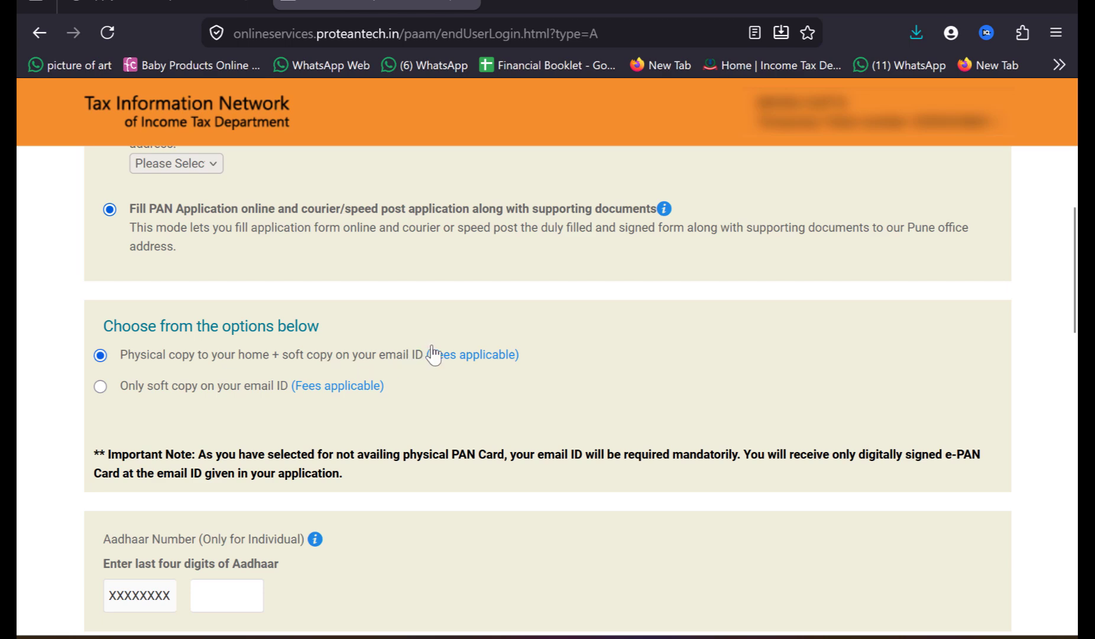
{"action": "mouse_move", "coordinate": [450, 358]}
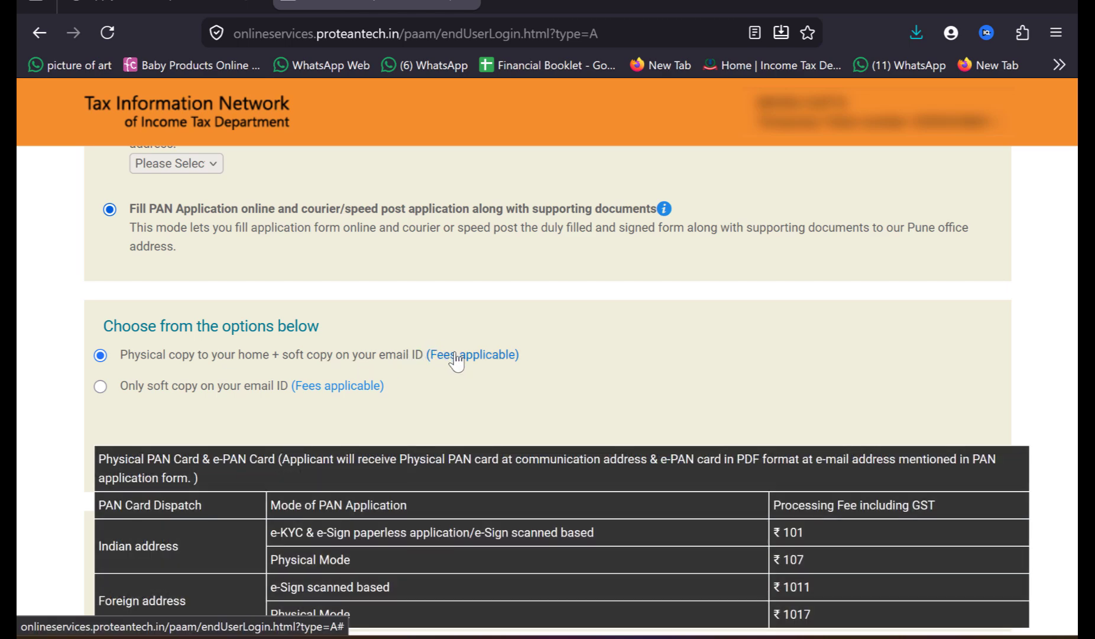
{"action": "mouse_move", "coordinate": [361, 391]}
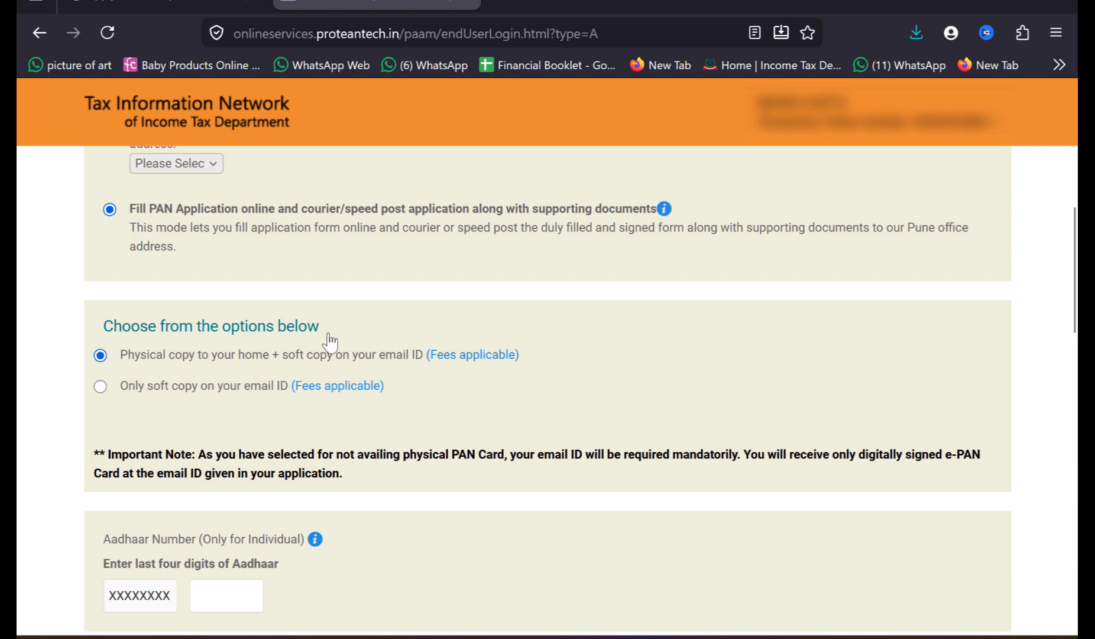
Step: Review the Aadhaar, applicant name and parent details sections and dismiss the save-details reminder
{"action": "scroll", "coordinate": [544, 412], "scroll_direction": "down", "scroll_amount": 3}
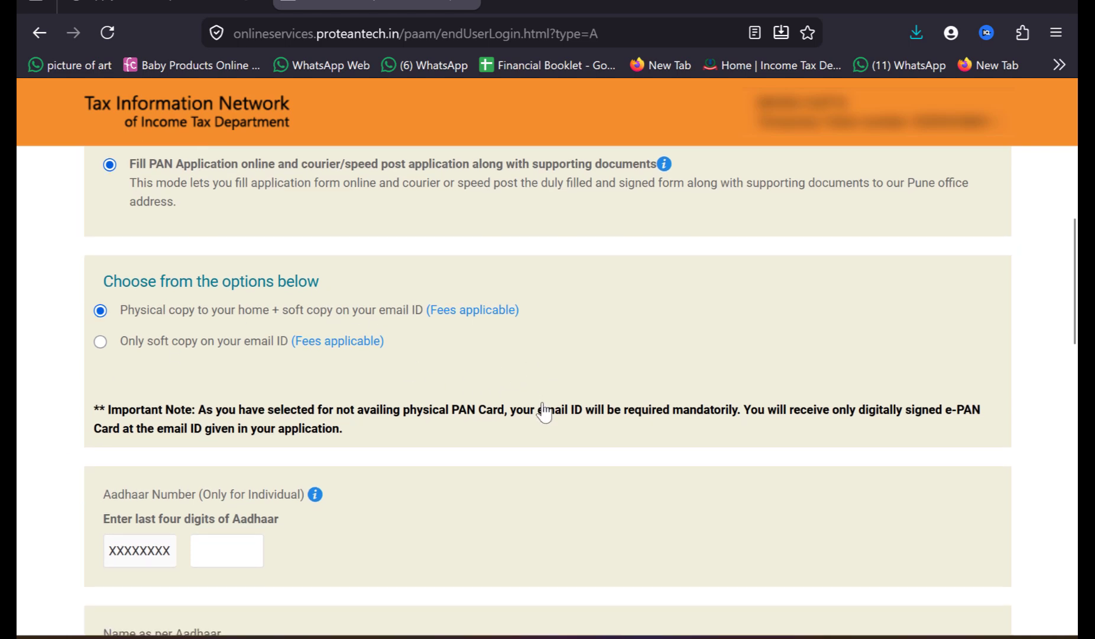
{"action": "scroll", "coordinate": [544, 412], "scroll_direction": "down", "scroll_amount": 1}
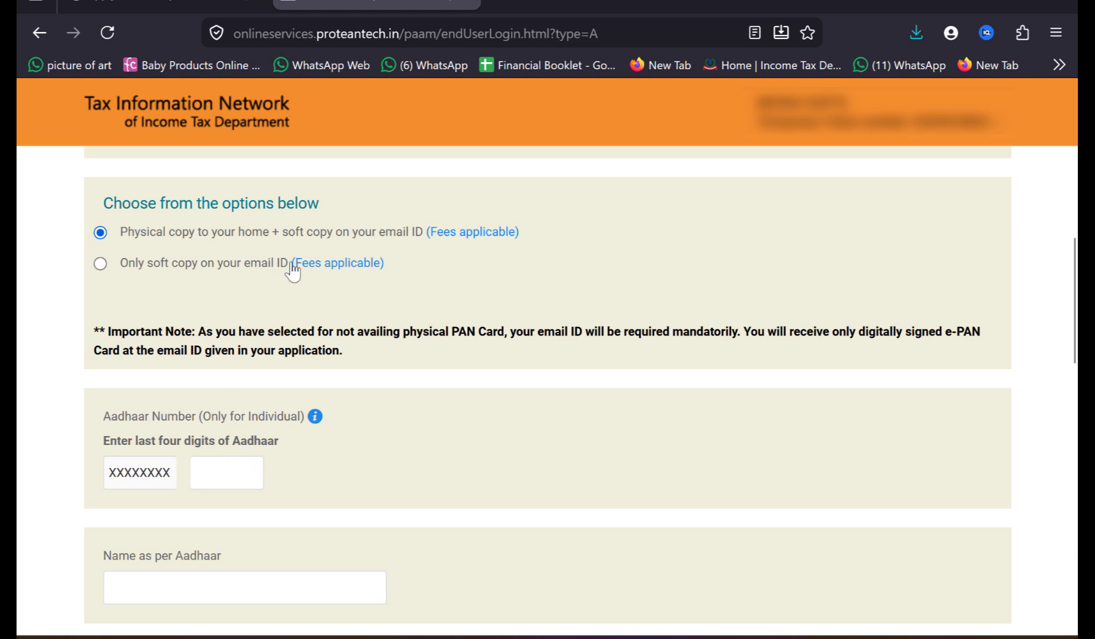
{"action": "scroll", "coordinate": [279, 477], "scroll_direction": "down", "scroll_amount": 1}
{"action": "scroll", "coordinate": [279, 477], "scroll_direction": "down", "scroll_amount": 2}
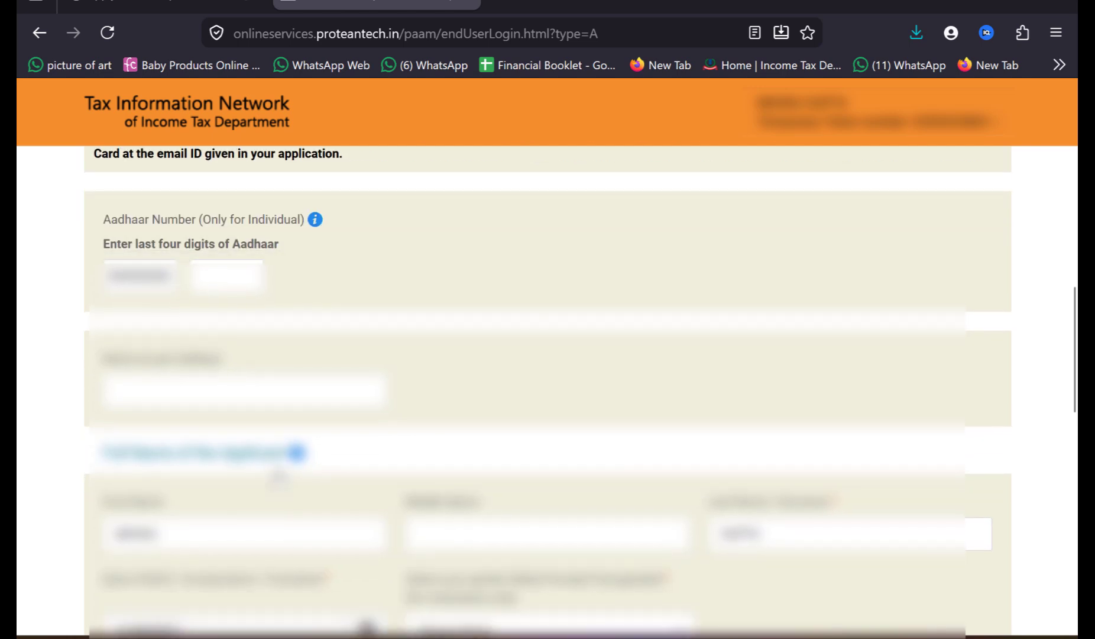
{"action": "scroll", "coordinate": [334, 376], "scroll_direction": "down", "scroll_amount": 1}
{"action": "scroll", "coordinate": [334, 377], "scroll_direction": "down", "scroll_amount": 2}
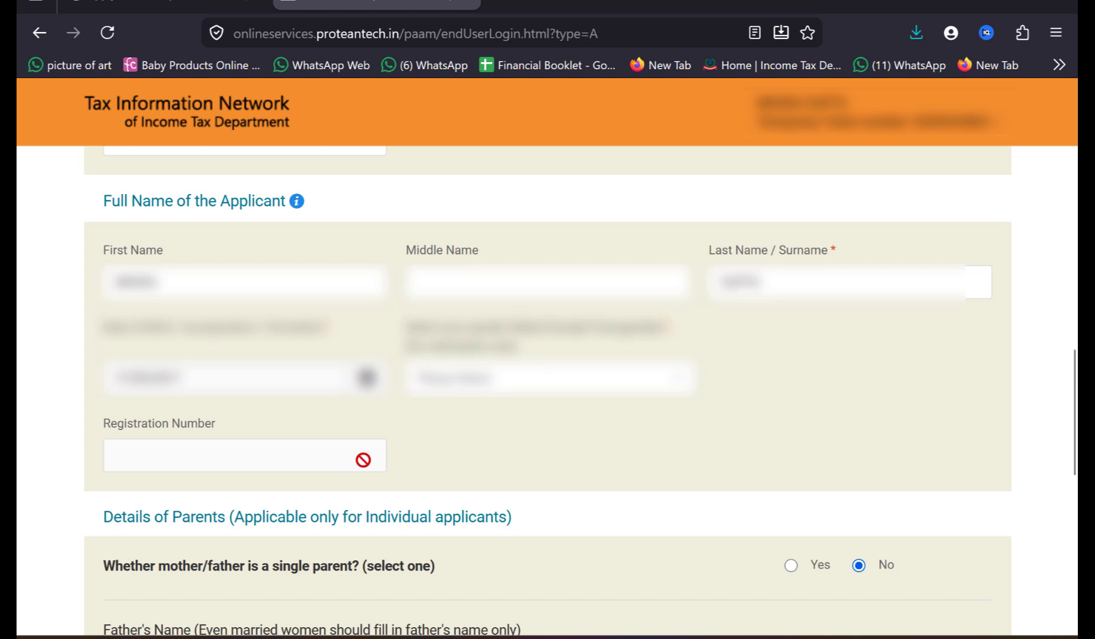
{"action": "scroll", "coordinate": [427, 480], "scroll_direction": "down", "scroll_amount": 5}
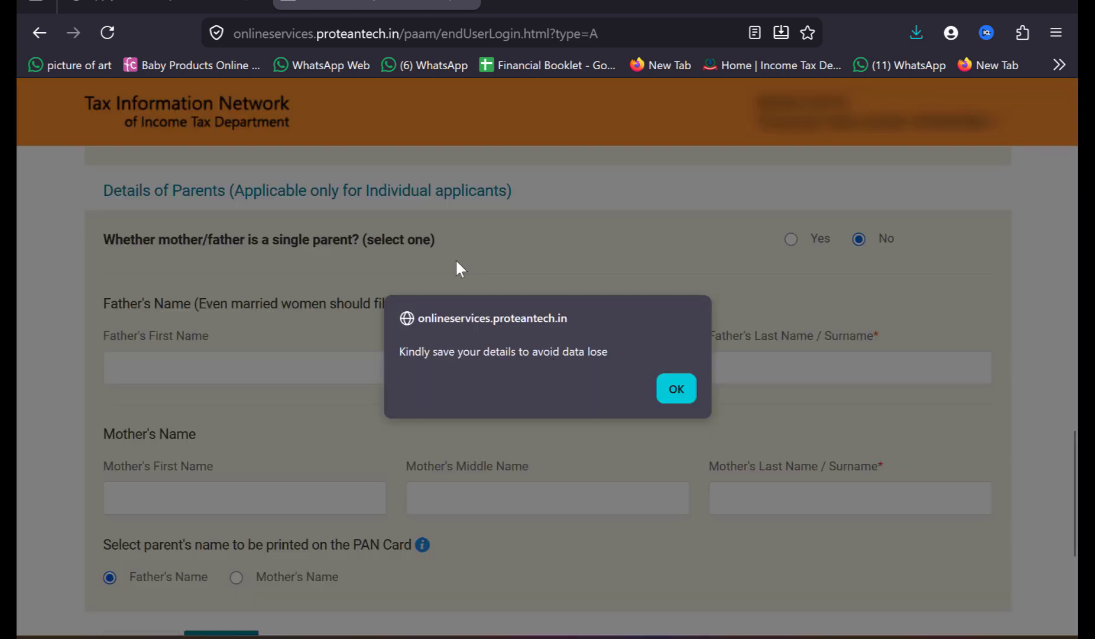
{"action": "left_click", "coordinate": [675, 389]}
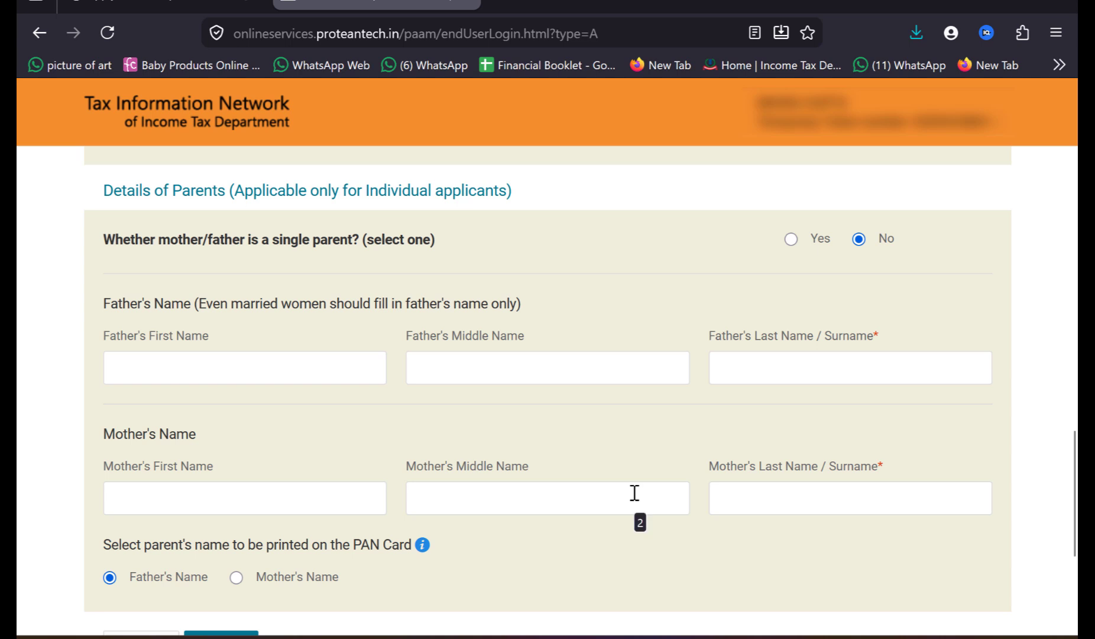
Step: Select No income as the source of income on the contact and other details page
{"action": "scroll", "coordinate": [741, 430], "scroll_direction": "down", "scroll_amount": 2}
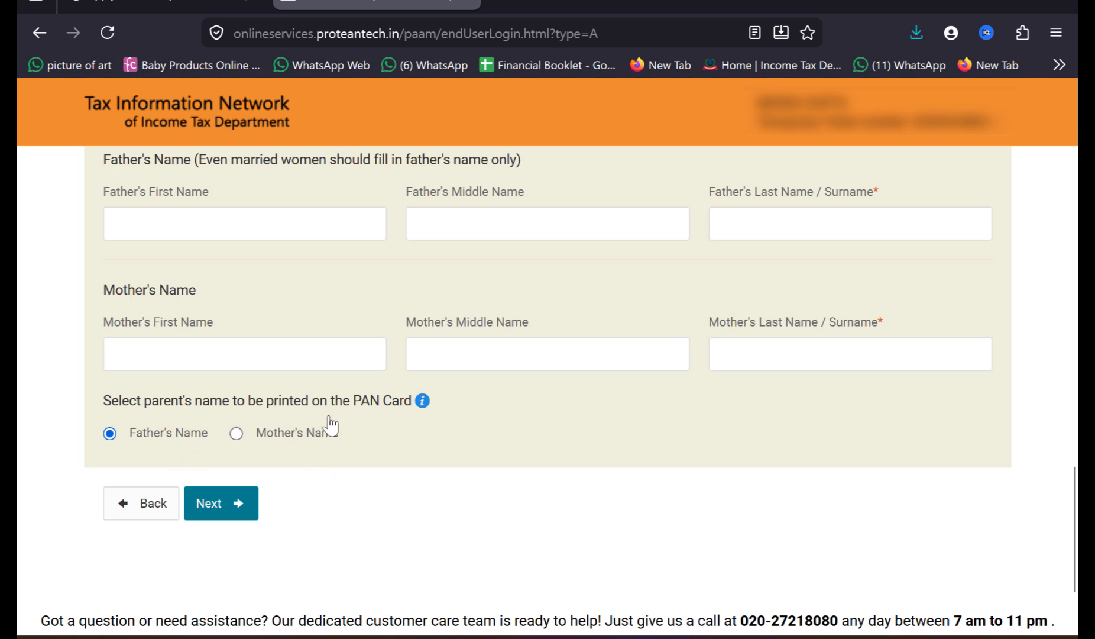
{"action": "scroll", "coordinate": [436, 22], "scroll_direction": "up", "scroll_amount": 4}
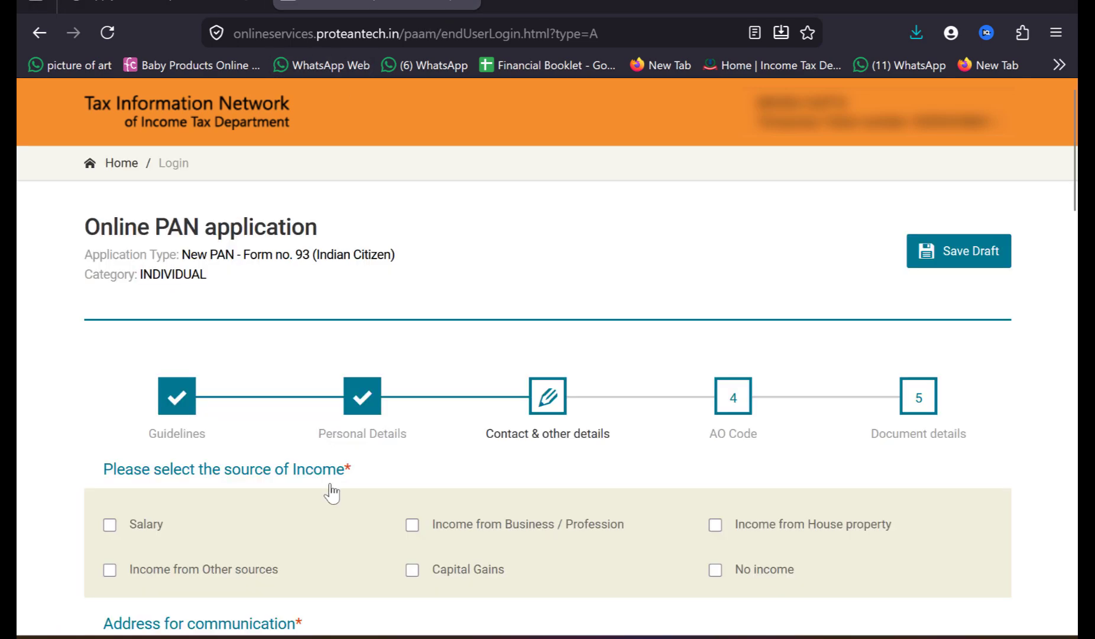
{"action": "scroll", "coordinate": [332, 499], "scroll_direction": "down", "scroll_amount": 3}
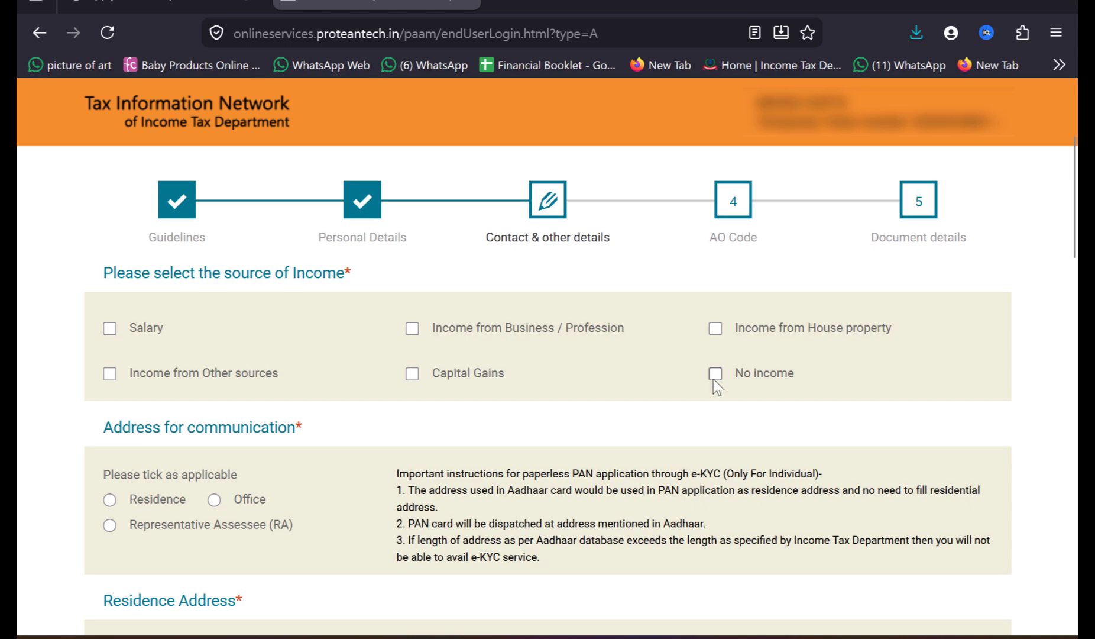
{"action": "left_click", "coordinate": [716, 373]}
Step: Review the address, contact, residential status and representative assessee sections of the form
{"action": "scroll", "coordinate": [716, 383], "scroll_direction": "down", "scroll_amount": 2}
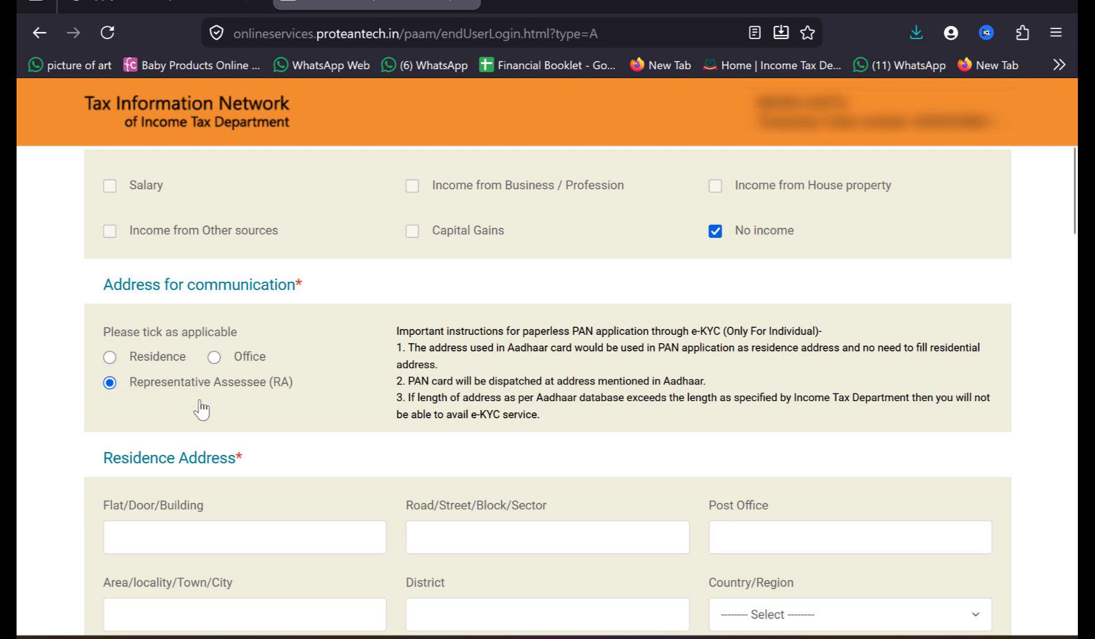
{"action": "scroll", "coordinate": [237, 537], "scroll_direction": "down", "scroll_amount": 1}
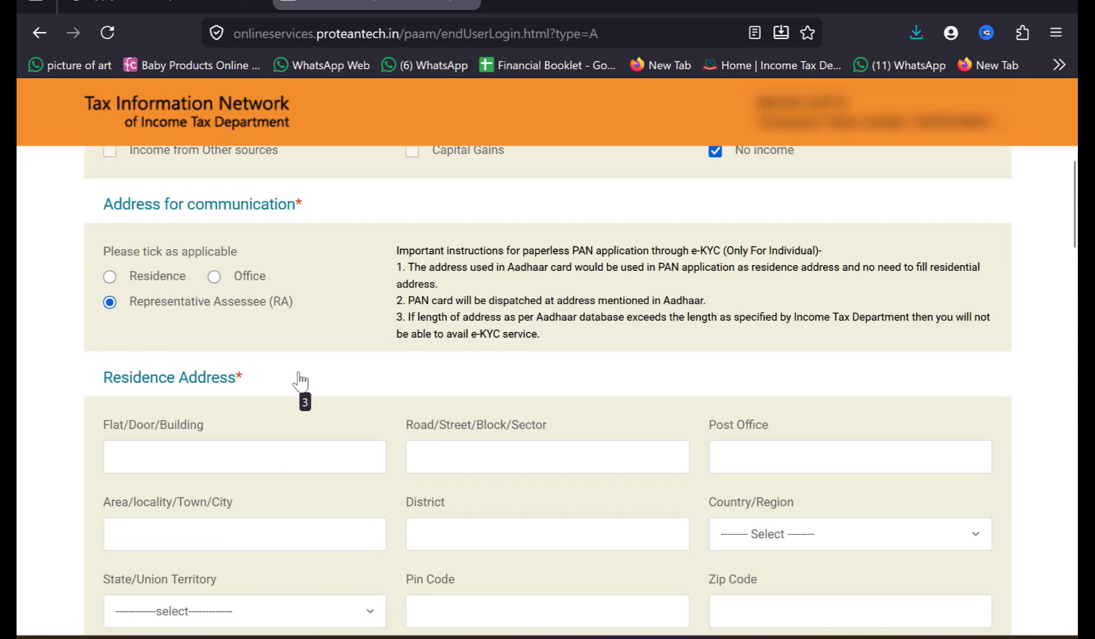
{"action": "scroll", "coordinate": [301, 382], "scroll_direction": "down", "scroll_amount": 3}
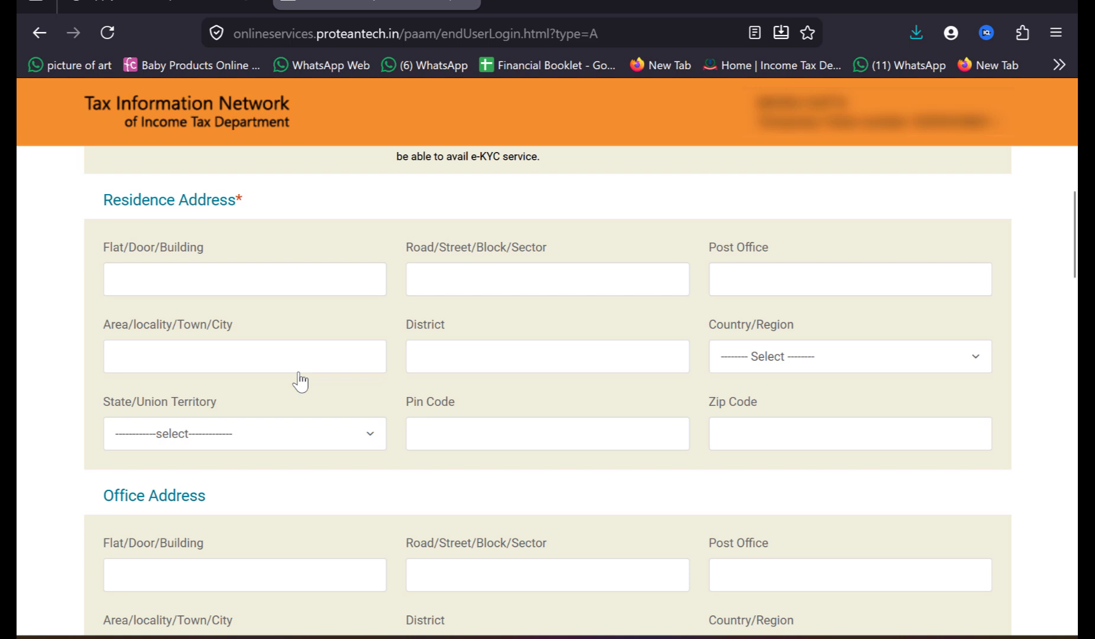
{"action": "scroll", "coordinate": [320, 401], "scroll_direction": "down", "scroll_amount": 3}
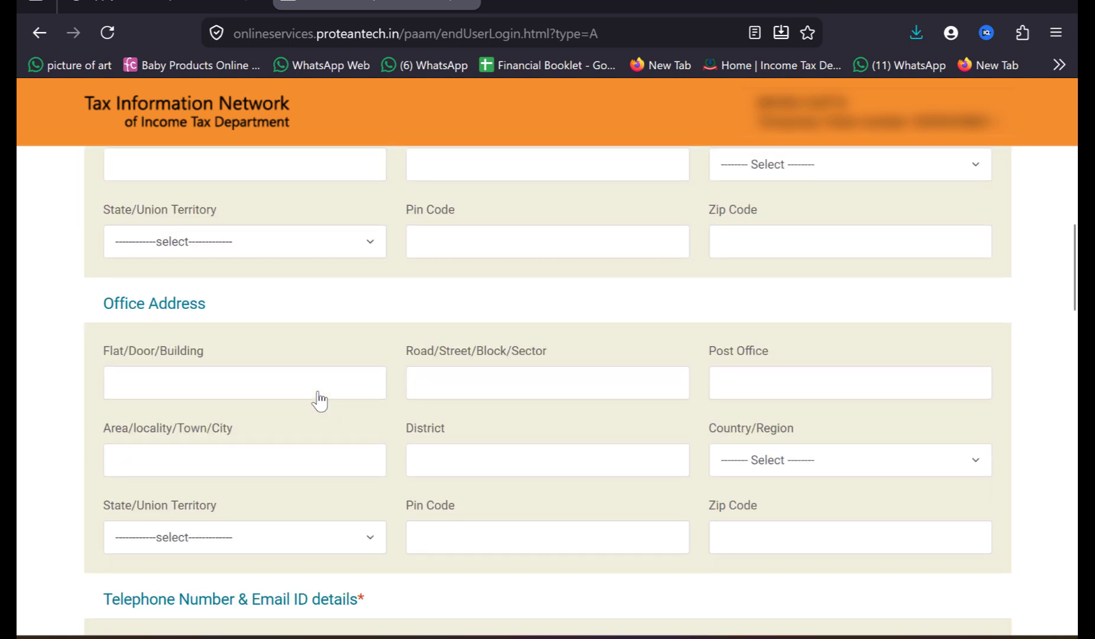
{"action": "scroll", "coordinate": [320, 401], "scroll_direction": "down", "scroll_amount": 5}
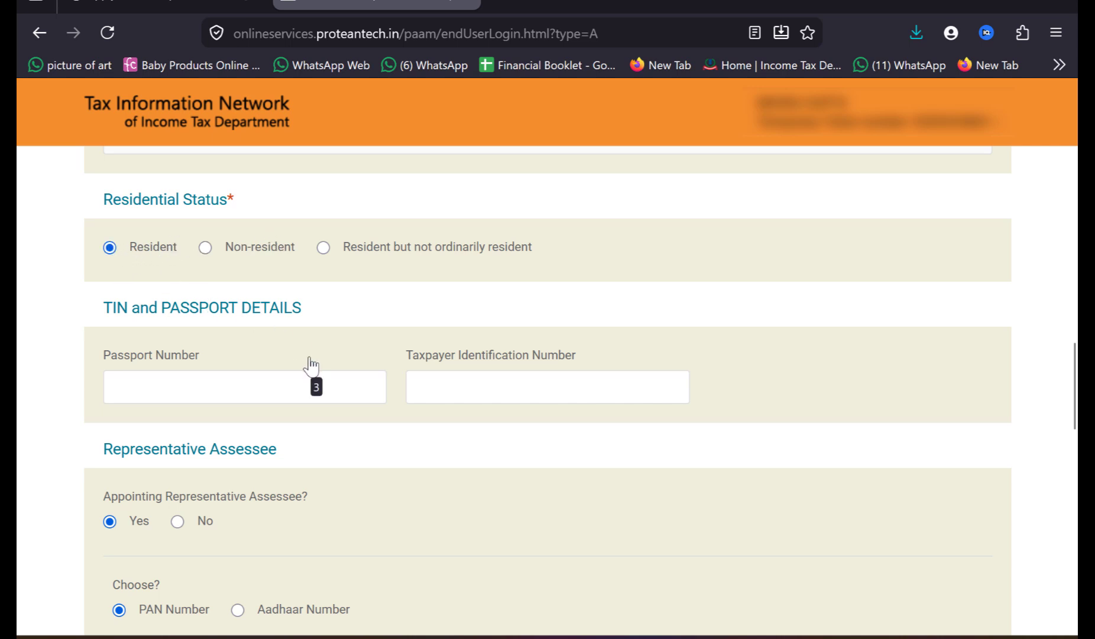
Step: Choose Aadhaar Number as the identification type for the representative assessee
{"action": "scroll", "coordinate": [269, 371], "scroll_direction": "down", "scroll_amount": 3}
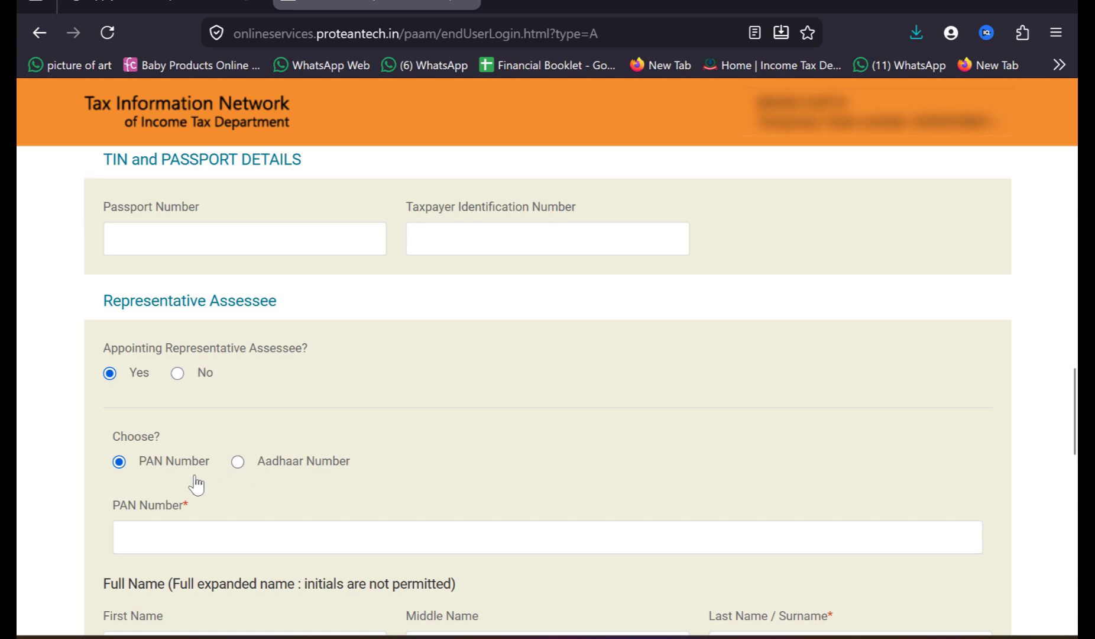
{"action": "left_click", "coordinate": [238, 461]}
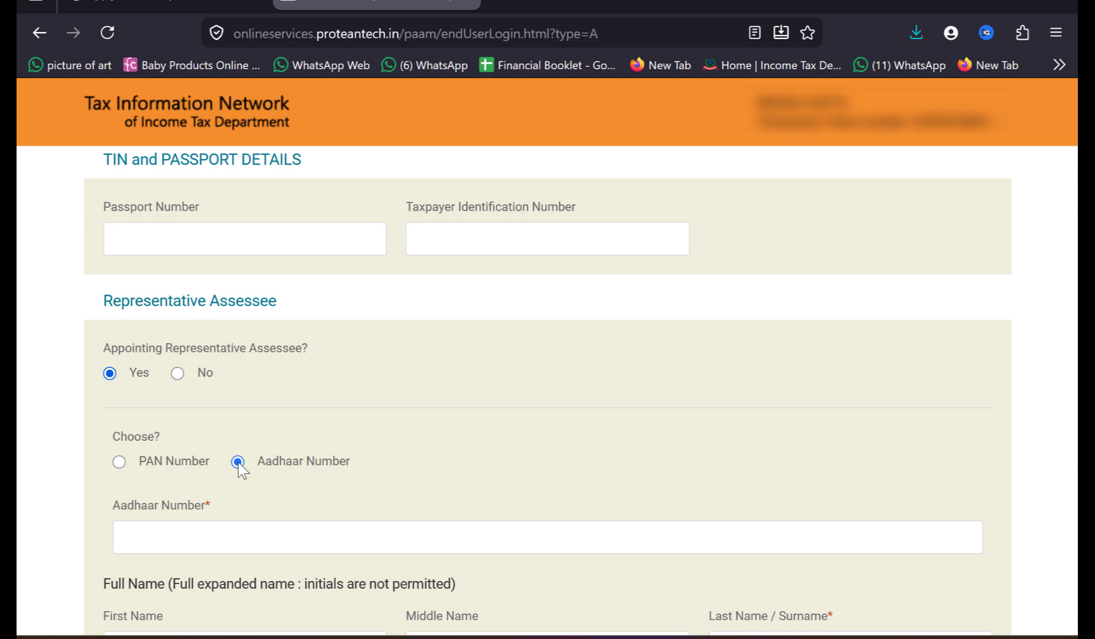
{"action": "scroll", "coordinate": [239, 463], "scroll_direction": "down", "scroll_amount": 2}
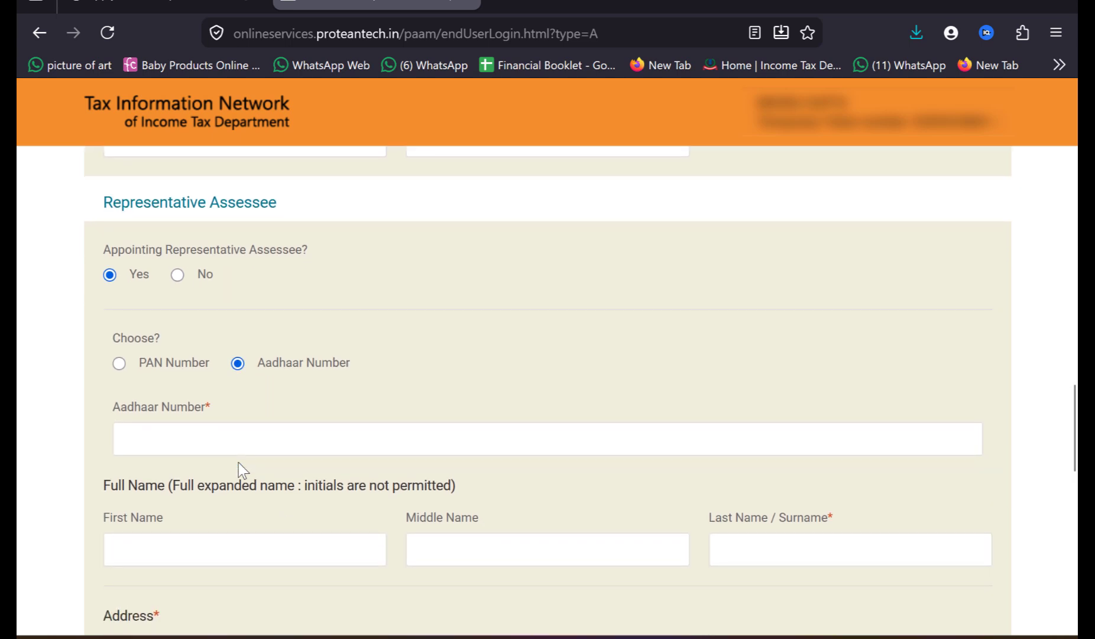
Step: Review the representative assessee's Aadhaar, name, address and telephone and email fields down to the proof documents
{"action": "left_click", "coordinate": [217, 438]}
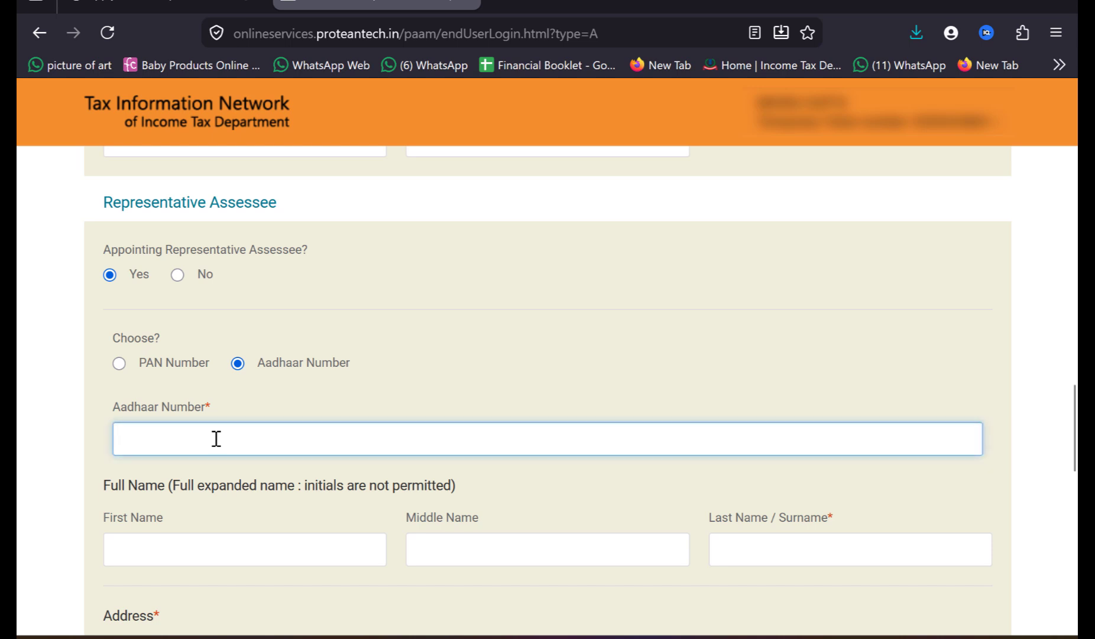
{"action": "scroll", "coordinate": [217, 438], "scroll_direction": "down", "scroll_amount": 1}
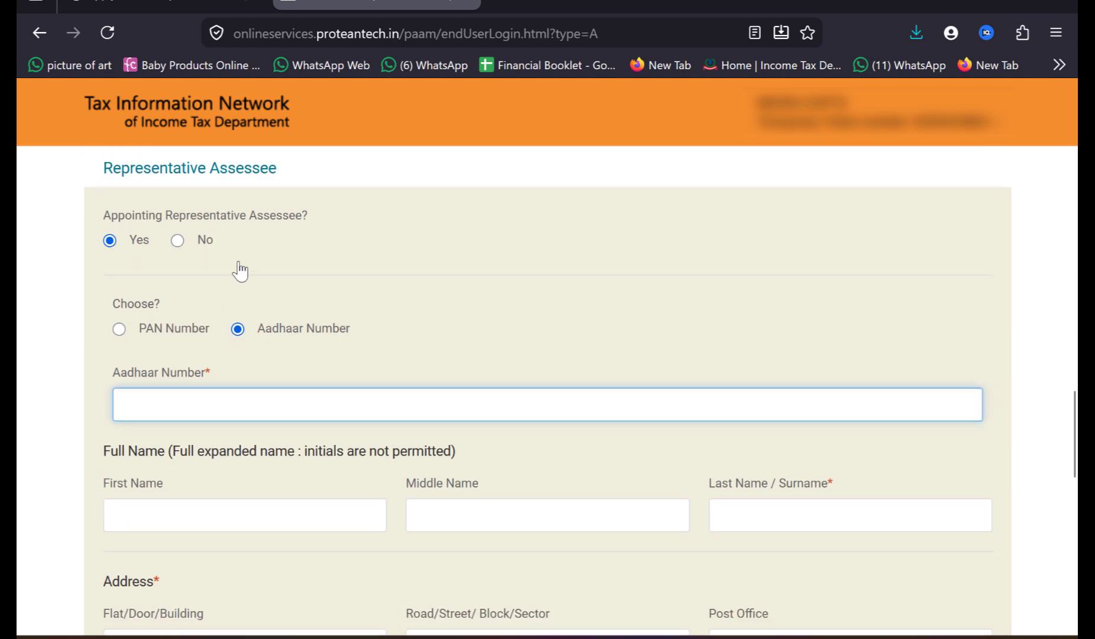
{"action": "left_click", "coordinate": [196, 513]}
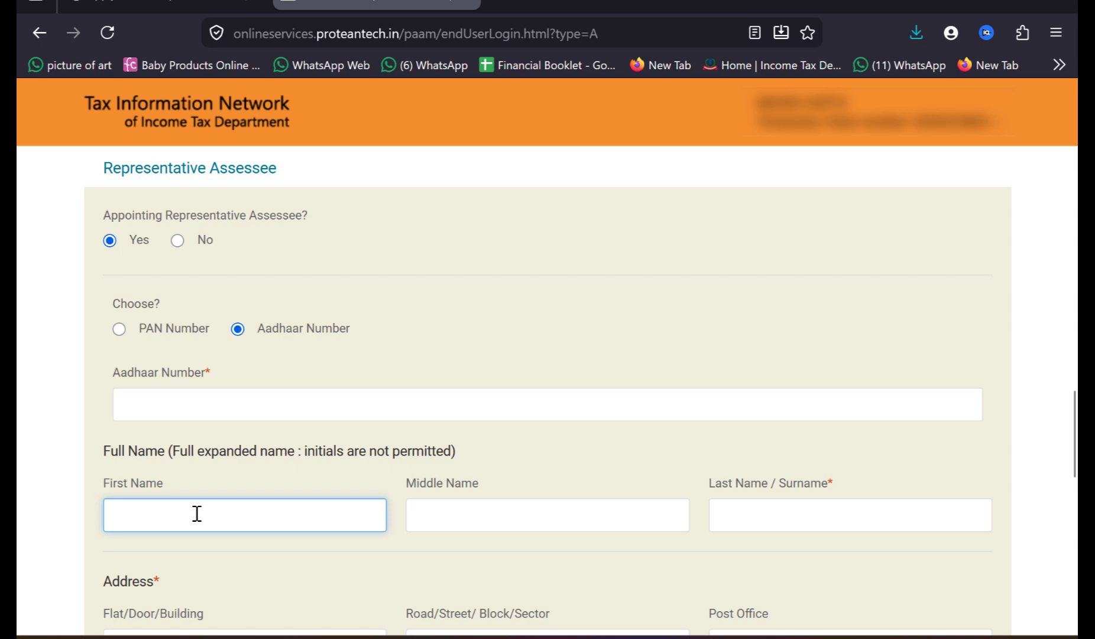
{"action": "scroll", "coordinate": [197, 513], "scroll_direction": "down", "scroll_amount": 3}
{"action": "scroll", "coordinate": [197, 513], "scroll_direction": "down", "scroll_amount": 2}
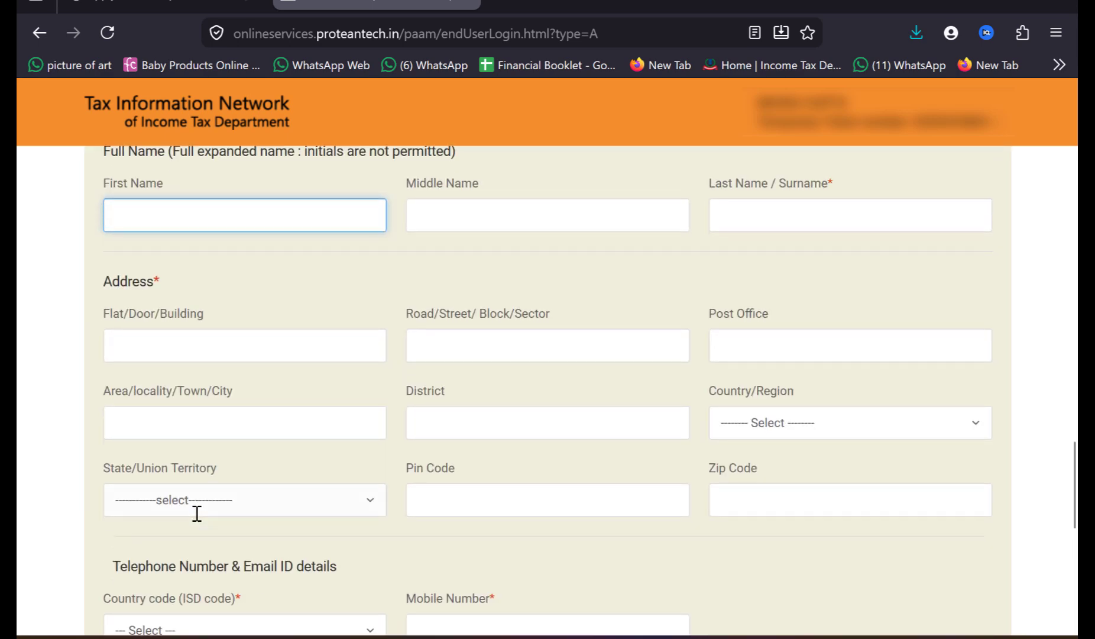
{"action": "scroll", "coordinate": [137, 410], "scroll_direction": "up", "scroll_amount": 15}
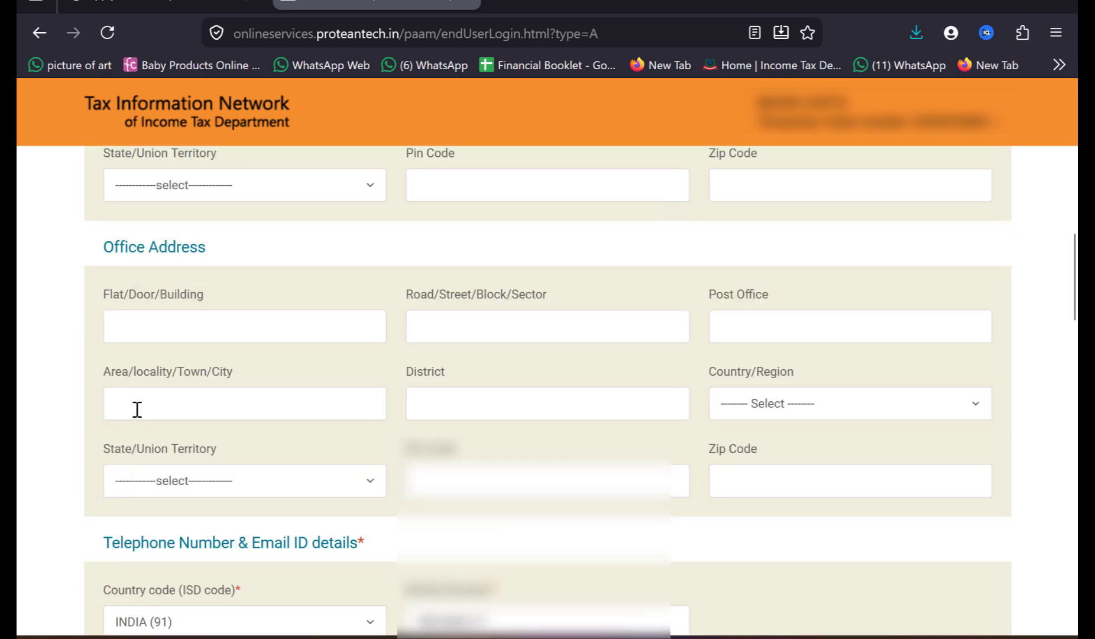
{"action": "scroll", "coordinate": [137, 409], "scroll_direction": "down", "scroll_amount": 5}
{"action": "scroll", "coordinate": [137, 409], "scroll_direction": "down", "scroll_amount": 2}
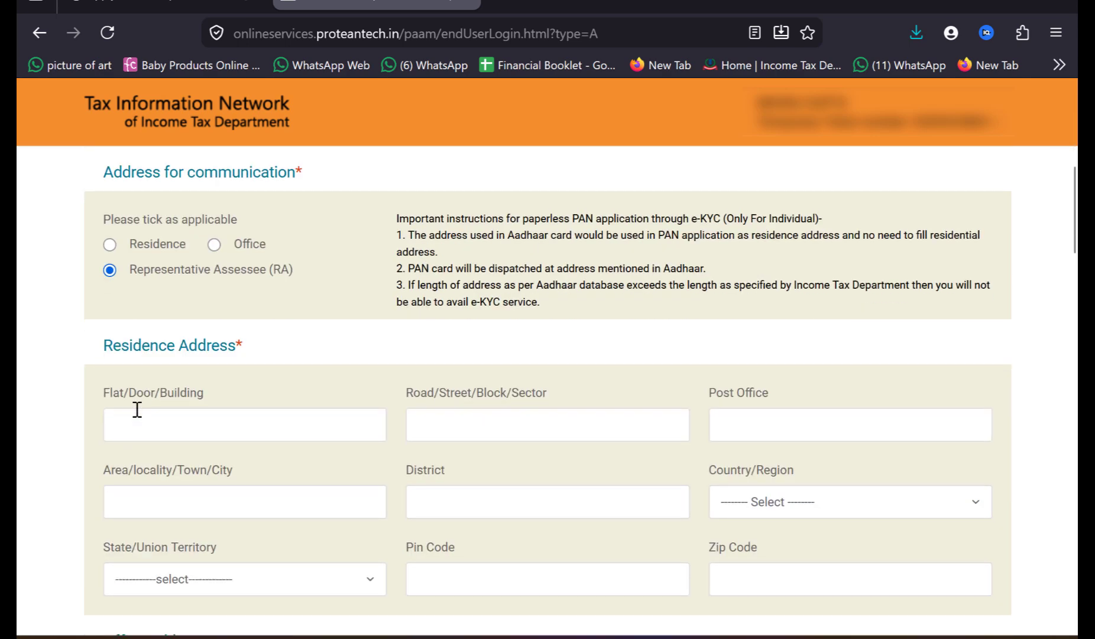
{"action": "scroll", "coordinate": [99, 459], "scroll_direction": "down", "scroll_amount": 20}
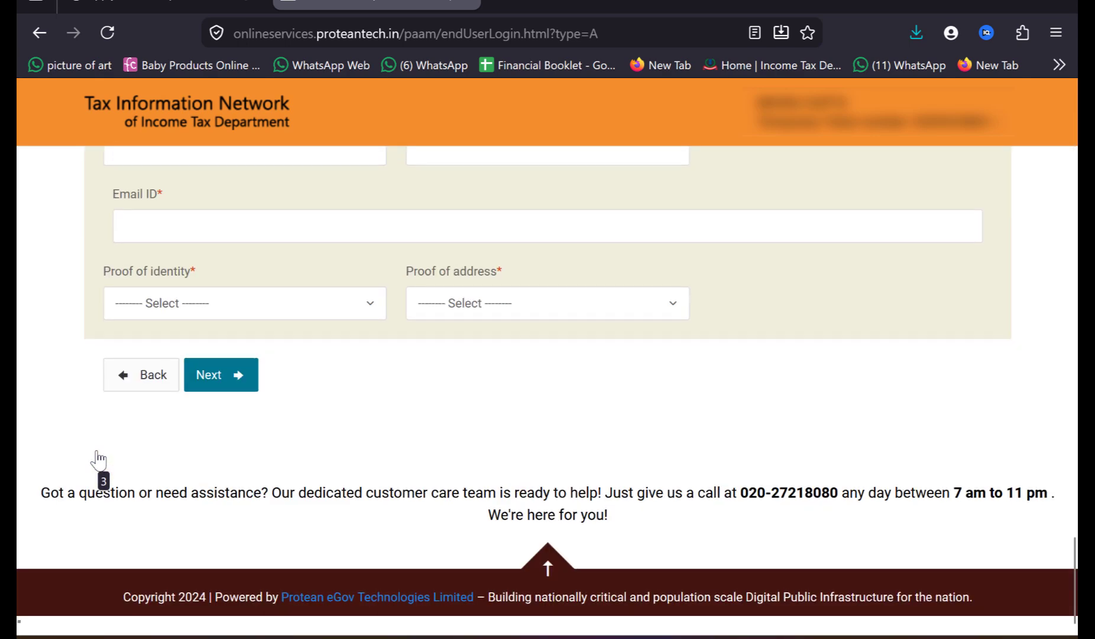
{"action": "scroll", "coordinate": [98, 459], "scroll_direction": "up", "scroll_amount": 7}
{"action": "scroll", "coordinate": [98, 459], "scroll_direction": "up", "scroll_amount": 2}
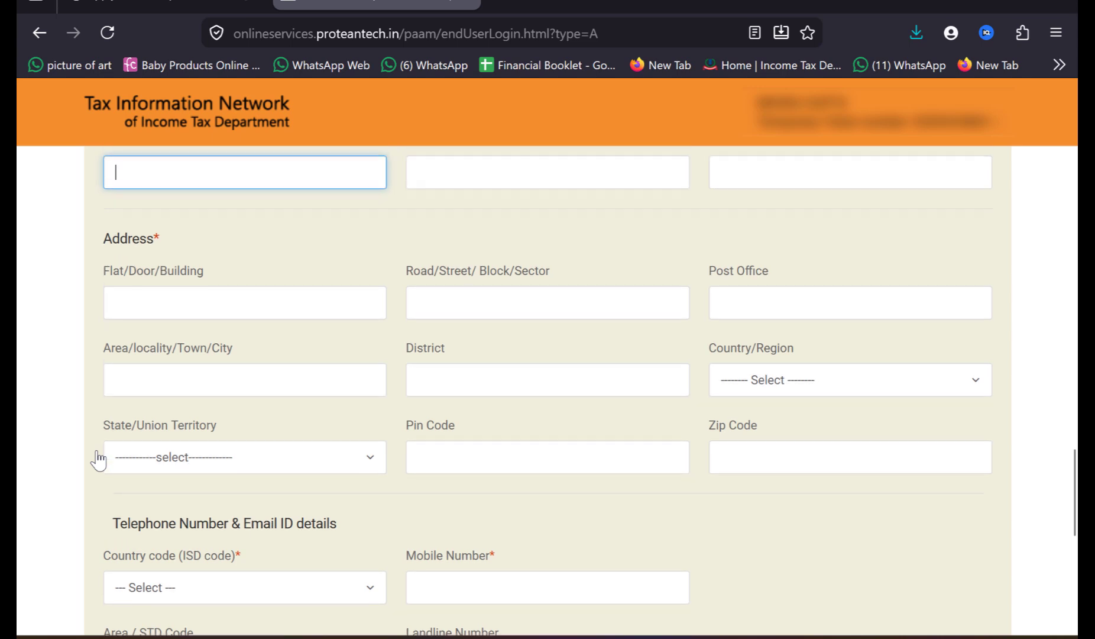
{"action": "scroll", "coordinate": [211, 337], "scroll_direction": "down", "scroll_amount": 1}
{"action": "scroll", "coordinate": [147, 528], "scroll_direction": "down", "scroll_amount": 3}
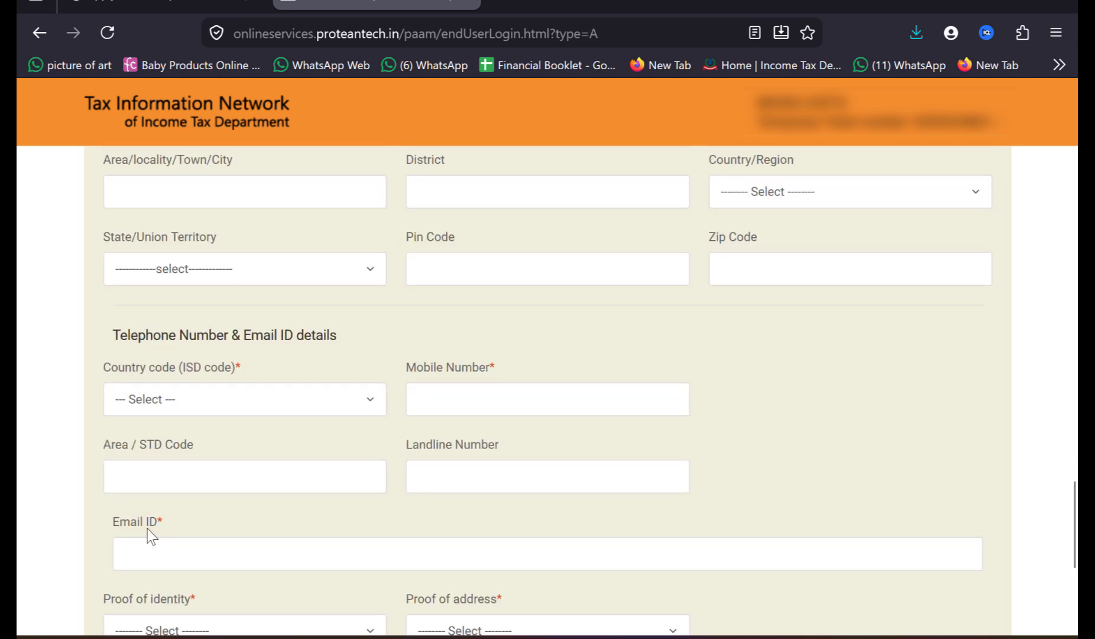
{"action": "scroll", "coordinate": [334, 405], "scroll_direction": "down", "scroll_amount": 2}
{"action": "scroll", "coordinate": [334, 405], "scroll_direction": "down", "scroll_amount": 1}
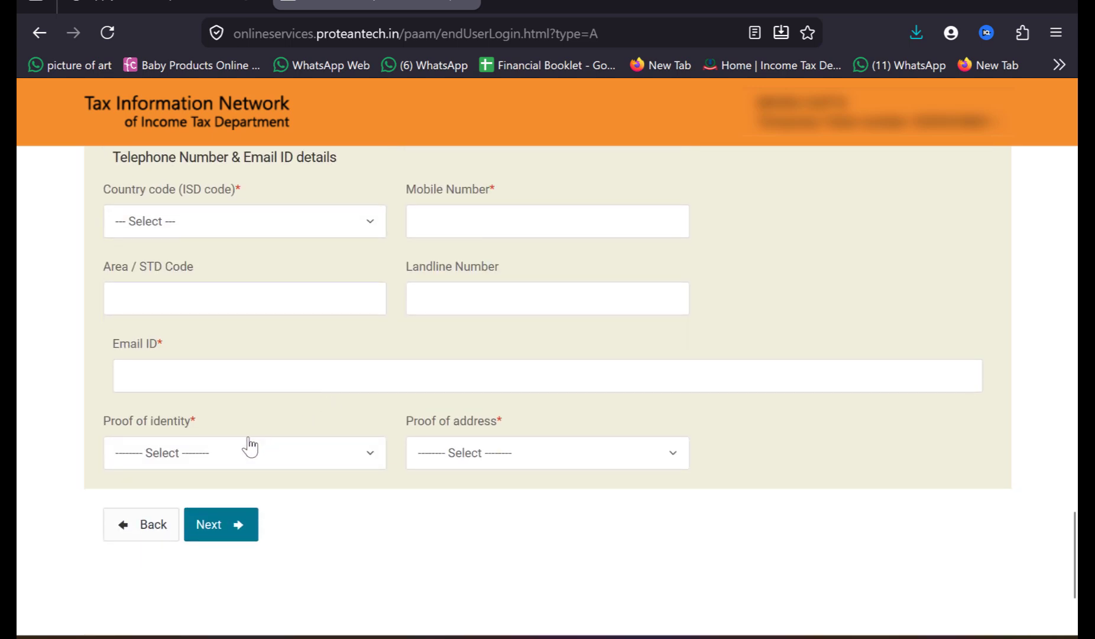
Step: Set the proof of identity to Passport
{"action": "left_click", "coordinate": [270, 464]}
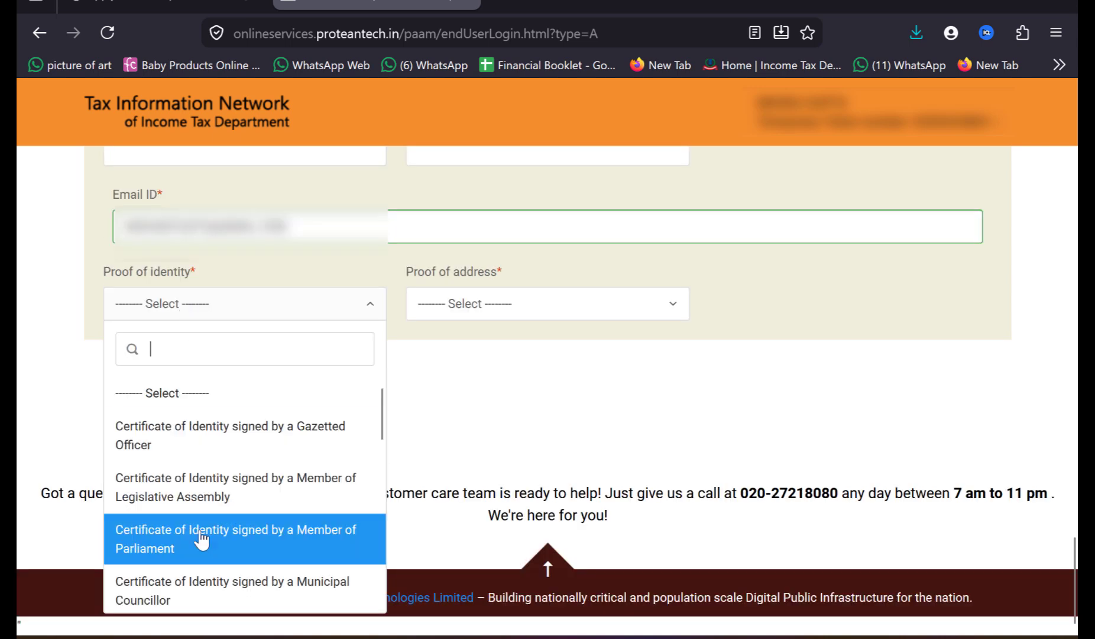
{"action": "scroll", "coordinate": [201, 539], "scroll_direction": "down", "scroll_amount": 3}
{"action": "scroll", "coordinate": [201, 535], "scroll_direction": "down", "scroll_amount": 2}
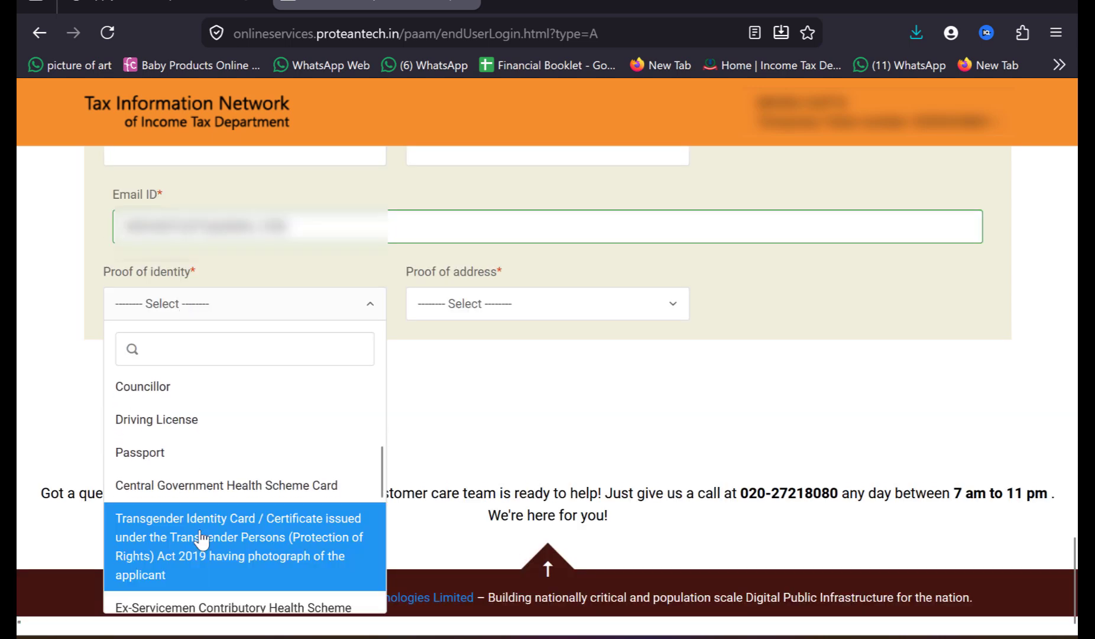
{"action": "left_click", "coordinate": [253, 424]}
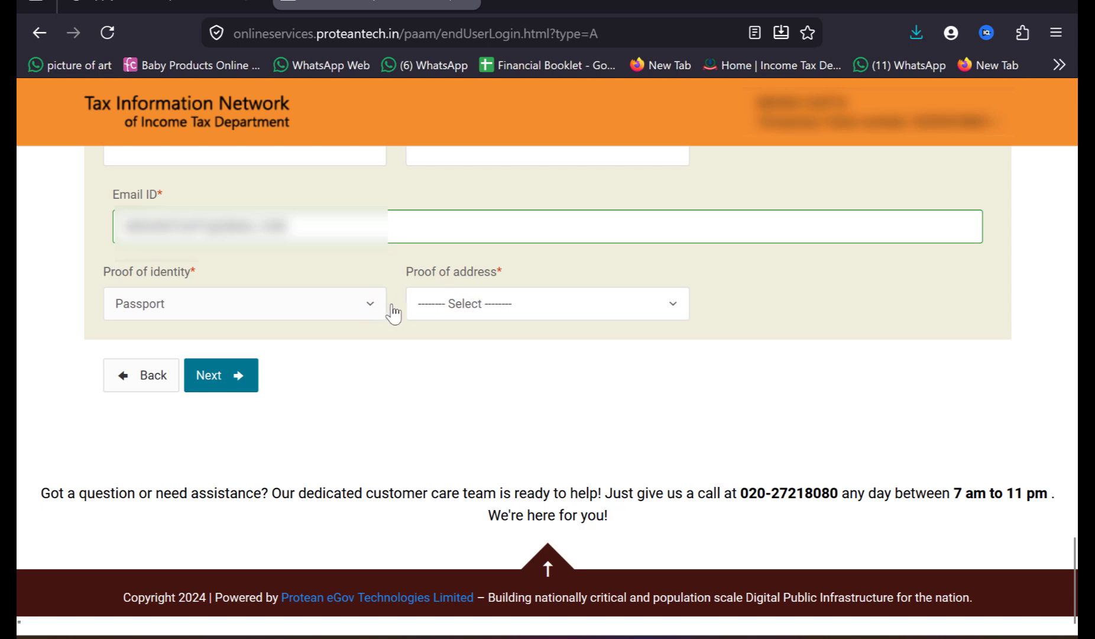
Step: Set the proof of address to the AADHAAR Card issued by the Unique Identification Authority and continue to the AO Code page
{"action": "left_click", "coordinate": [448, 311]}
{"action": "scroll", "coordinate": [510, 533], "scroll_direction": "down", "scroll_amount": 8}
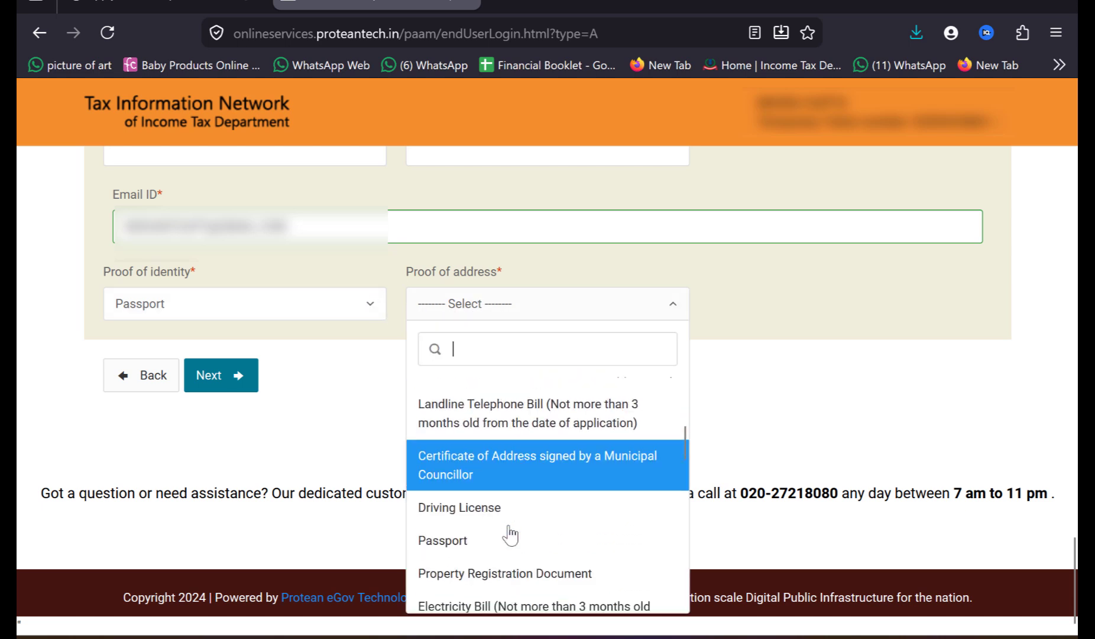
{"action": "left_click", "coordinate": [507, 550]}
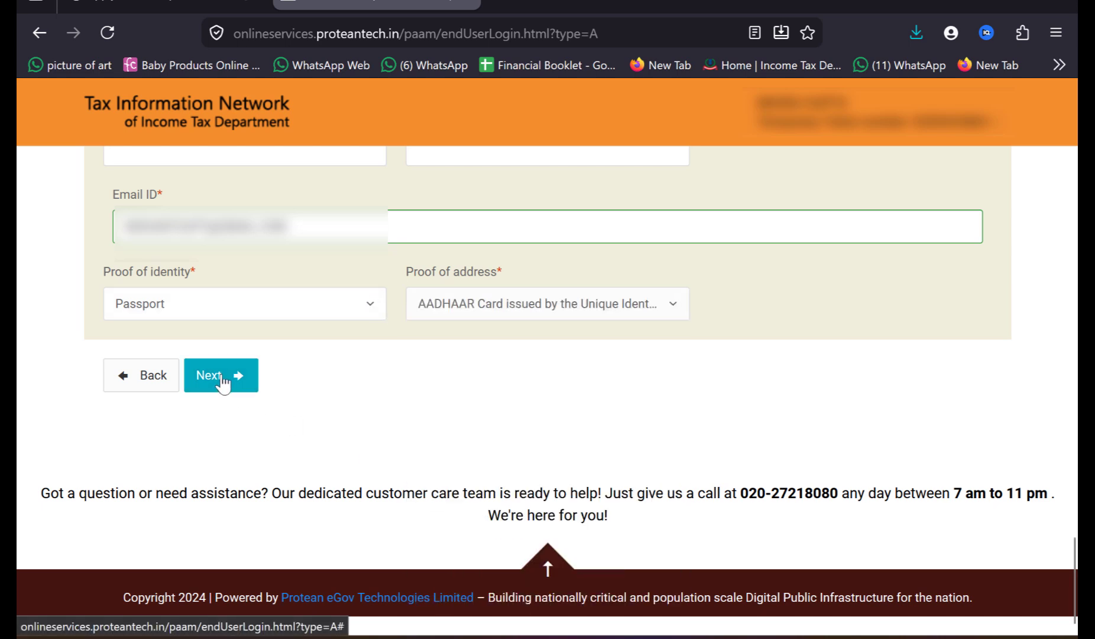
{"action": "left_click", "coordinate": [221, 380]}
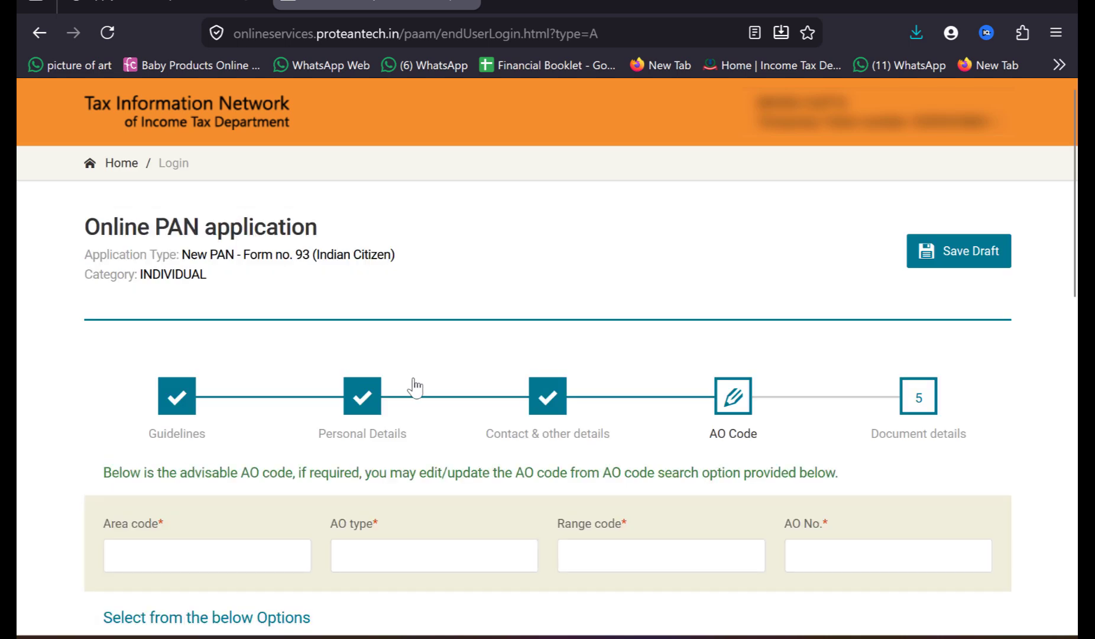
Step: Choose Indian Citizens for the AO code search, with state MAHARASHTRA and city PUNE
{"action": "scroll", "coordinate": [415, 384], "scroll_direction": "down", "scroll_amount": 4}
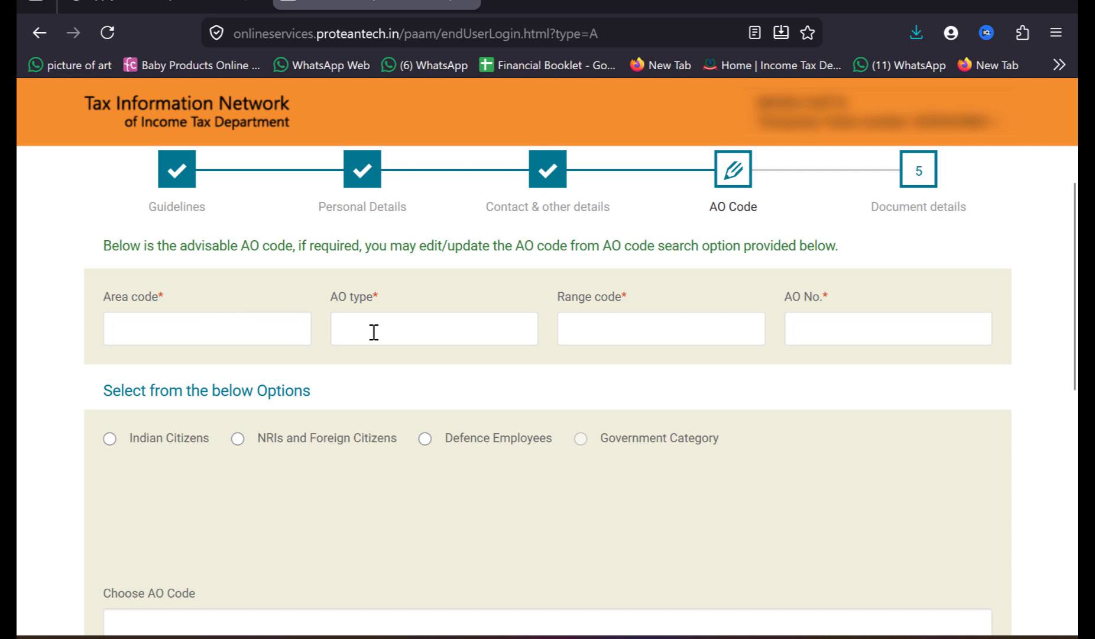
{"action": "left_click", "coordinate": [110, 438]}
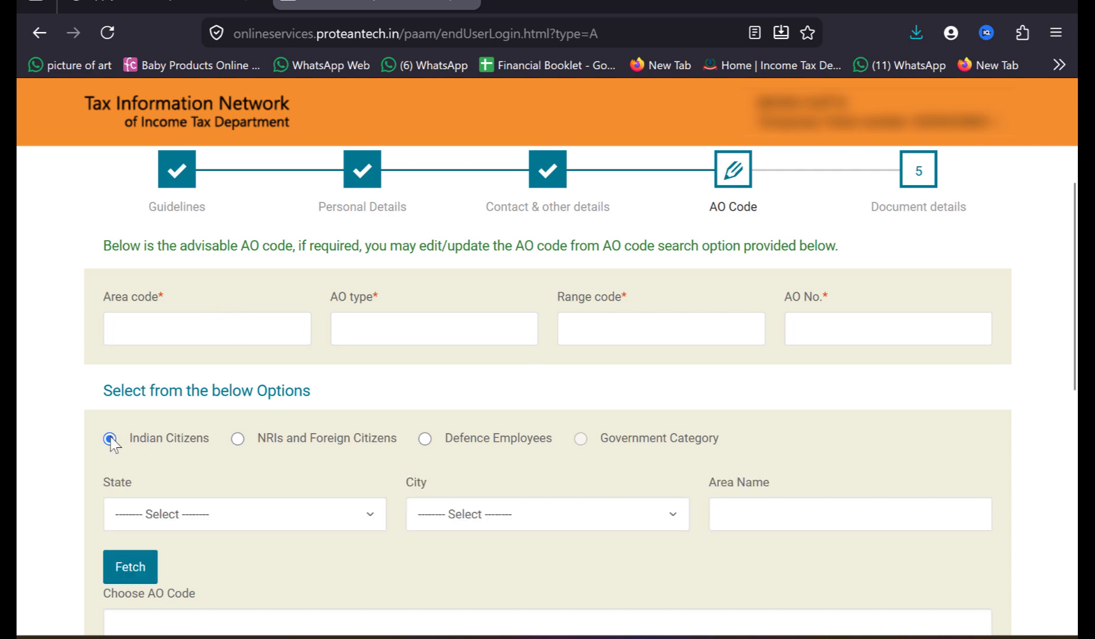
{"action": "left_click", "coordinate": [328, 514]}
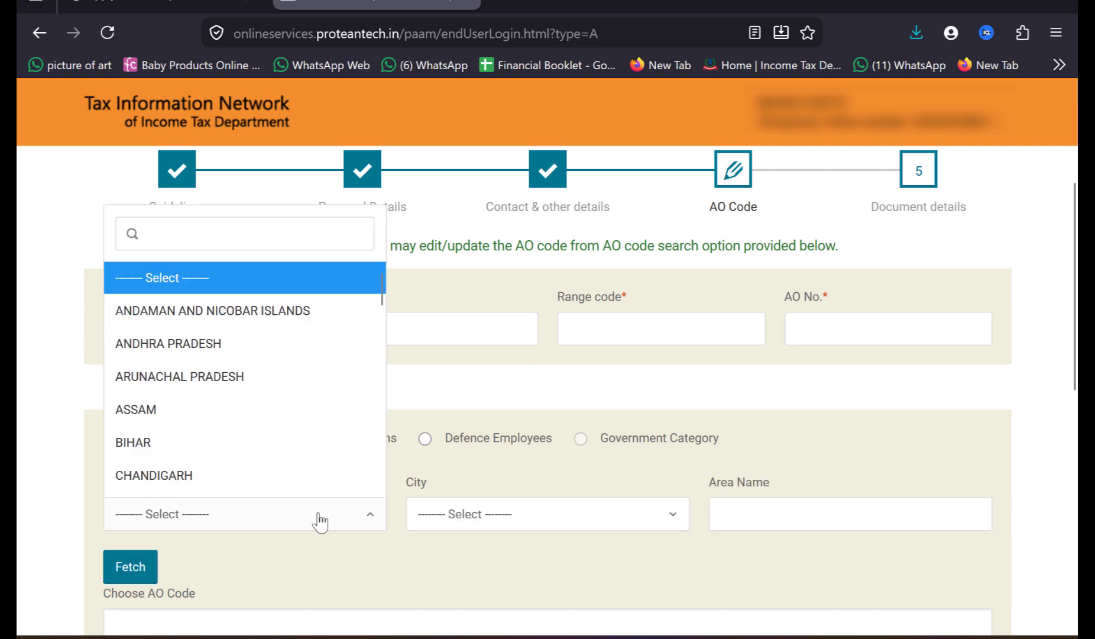
{"action": "type", "text": "maha"}
{"action": "key", "text": "Return"}
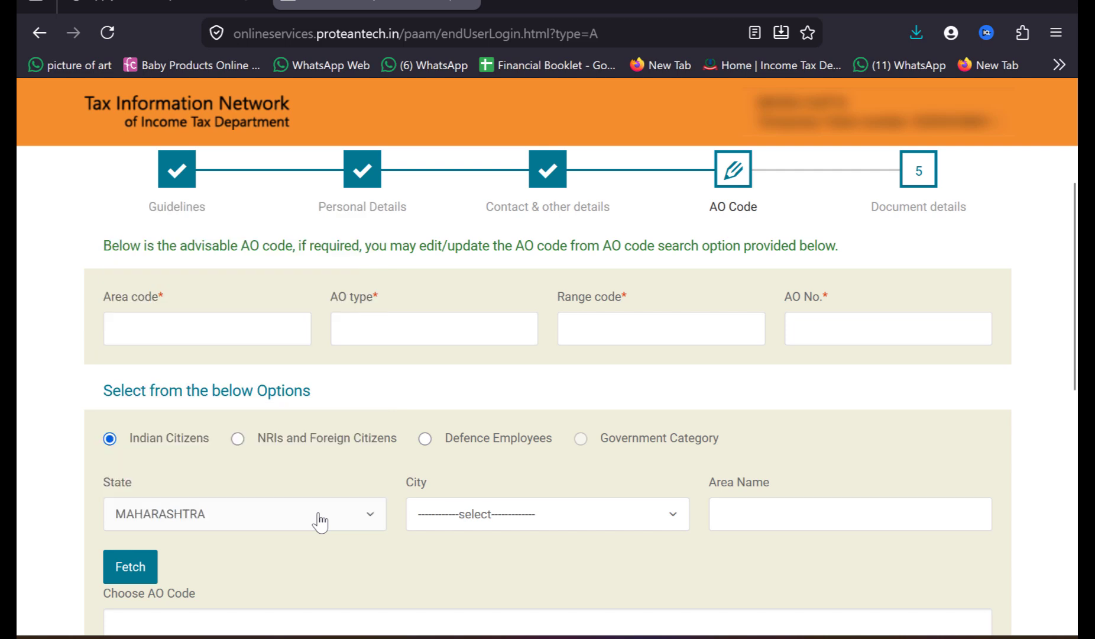
{"action": "left_click", "coordinate": [667, 518]}
{"action": "type", "text": "pun"}
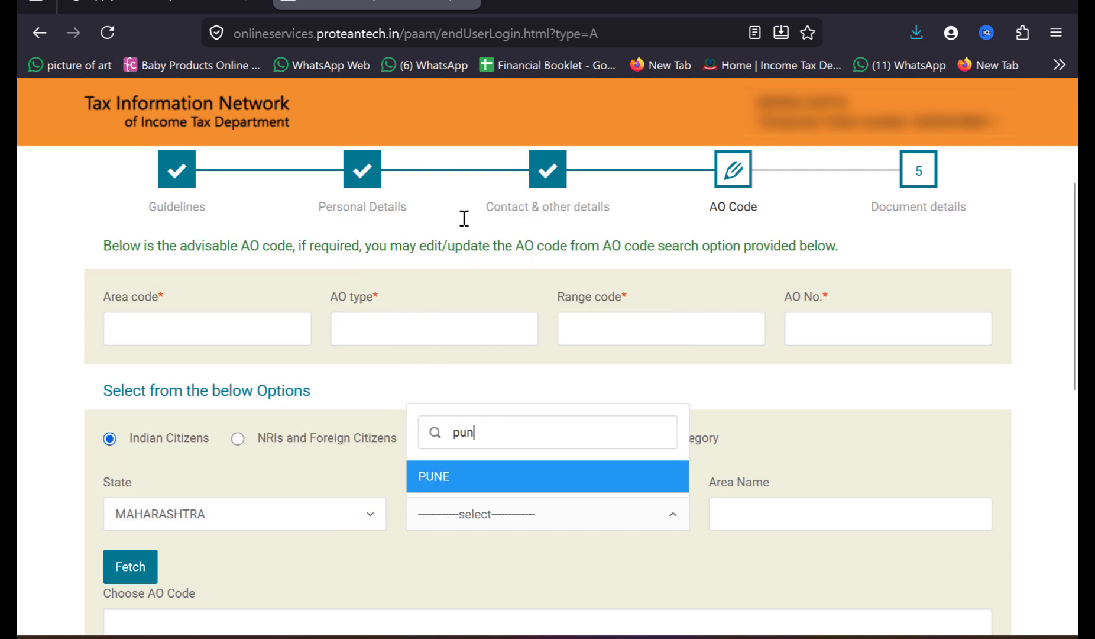
{"action": "key", "text": "Return"}
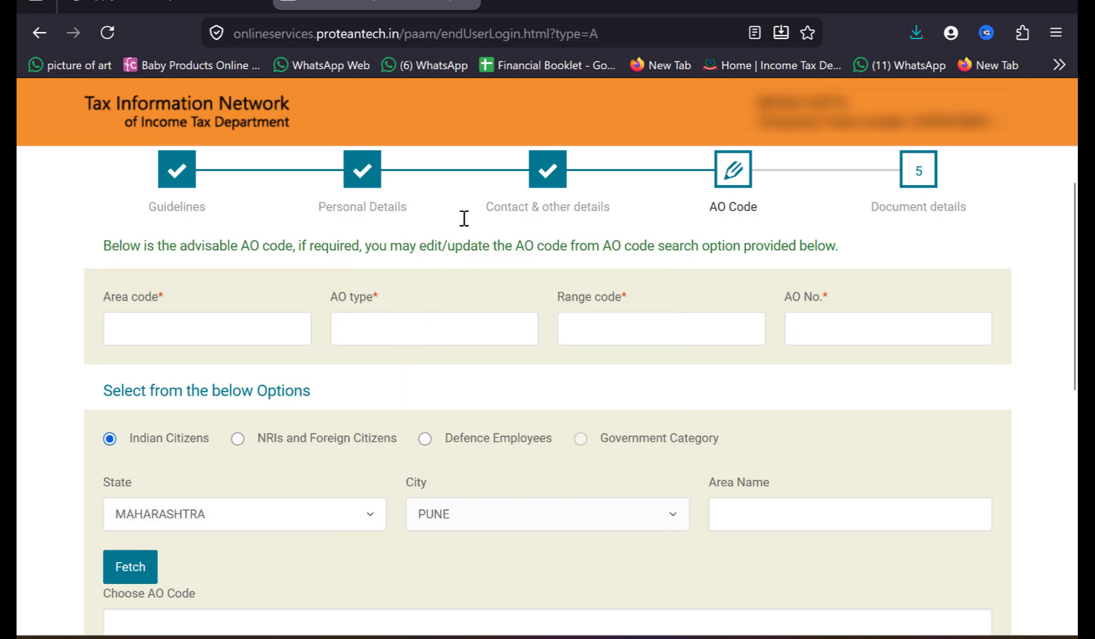
Step: Fetch the list of AO codes for Pune
{"action": "left_click", "coordinate": [793, 528]}
{"action": "scroll", "coordinate": [794, 529], "scroll_direction": "down", "scroll_amount": 2}
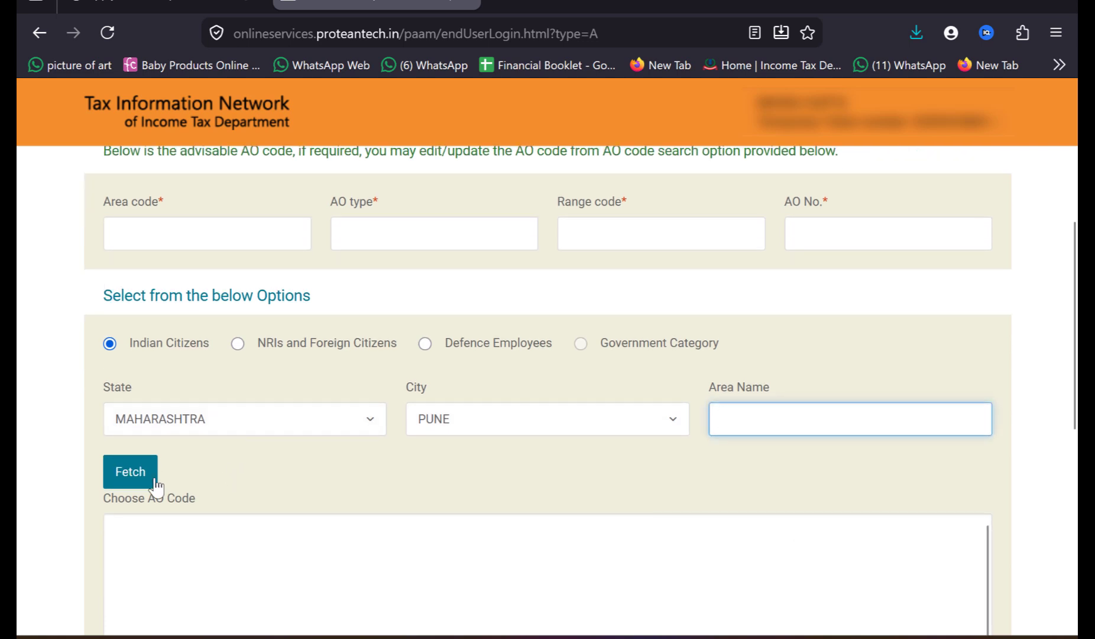
{"action": "left_click", "coordinate": [122, 477]}
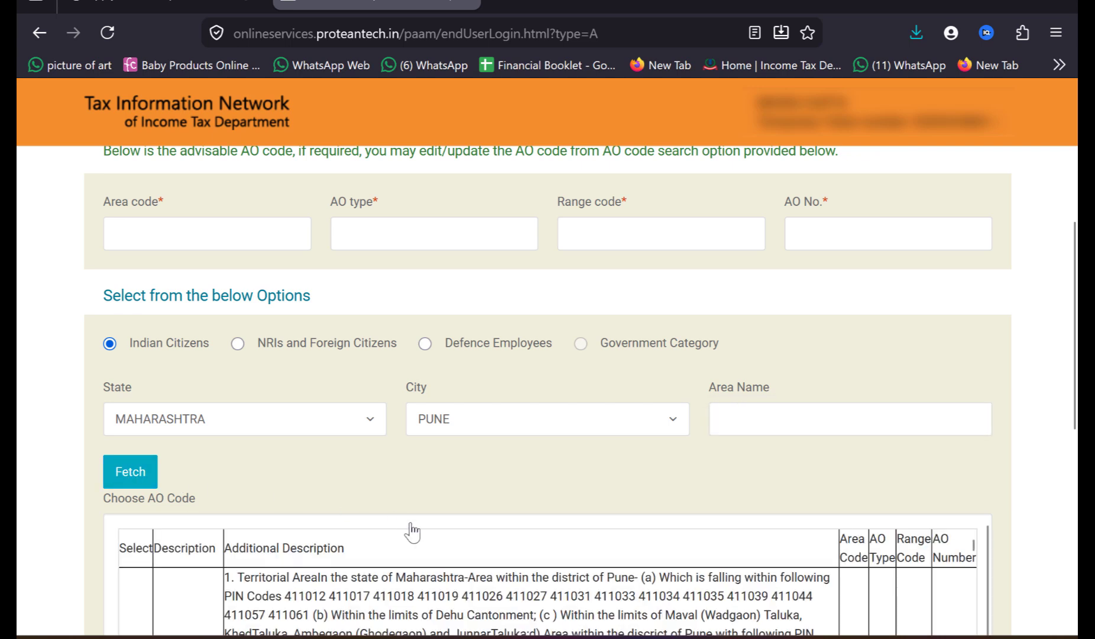
Step: Select the WARD 12(1), PUNE entry from the fetched AO code list
{"action": "scroll", "coordinate": [410, 525], "scroll_direction": "down", "scroll_amount": 2}
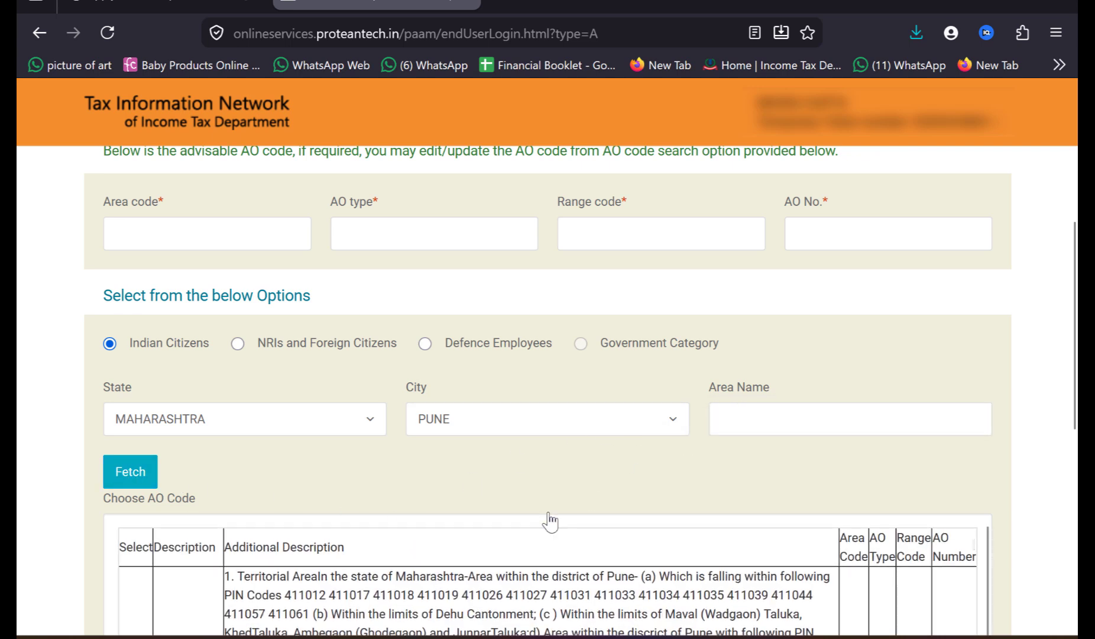
{"action": "scroll", "coordinate": [552, 521], "scroll_direction": "down", "scroll_amount": 6}
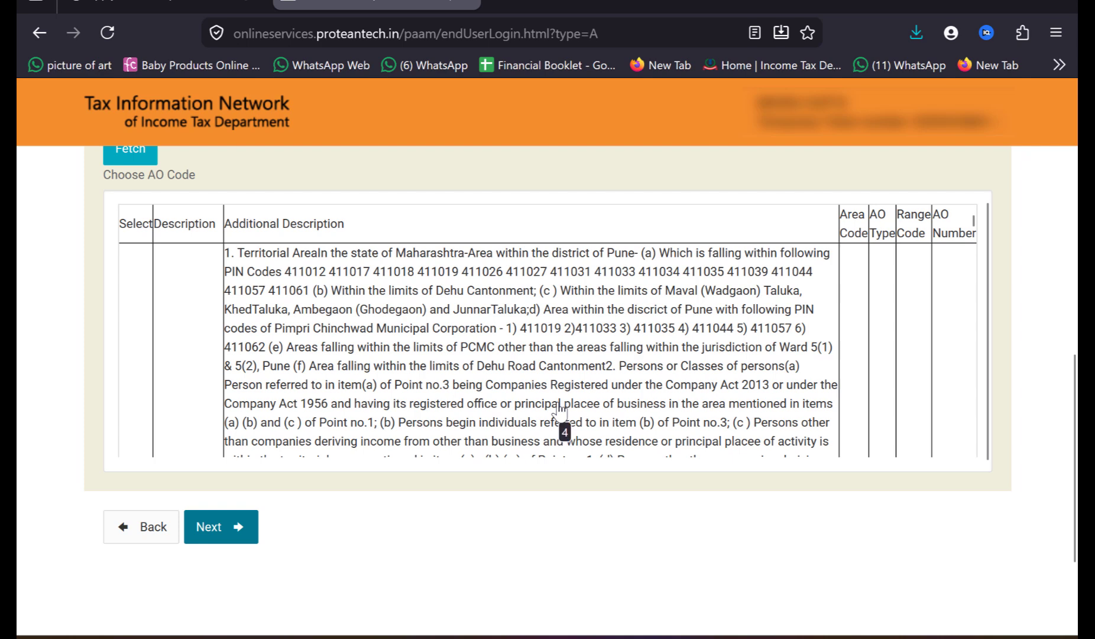
{"action": "scroll", "coordinate": [562, 420], "scroll_direction": "down", "scroll_amount": 4}
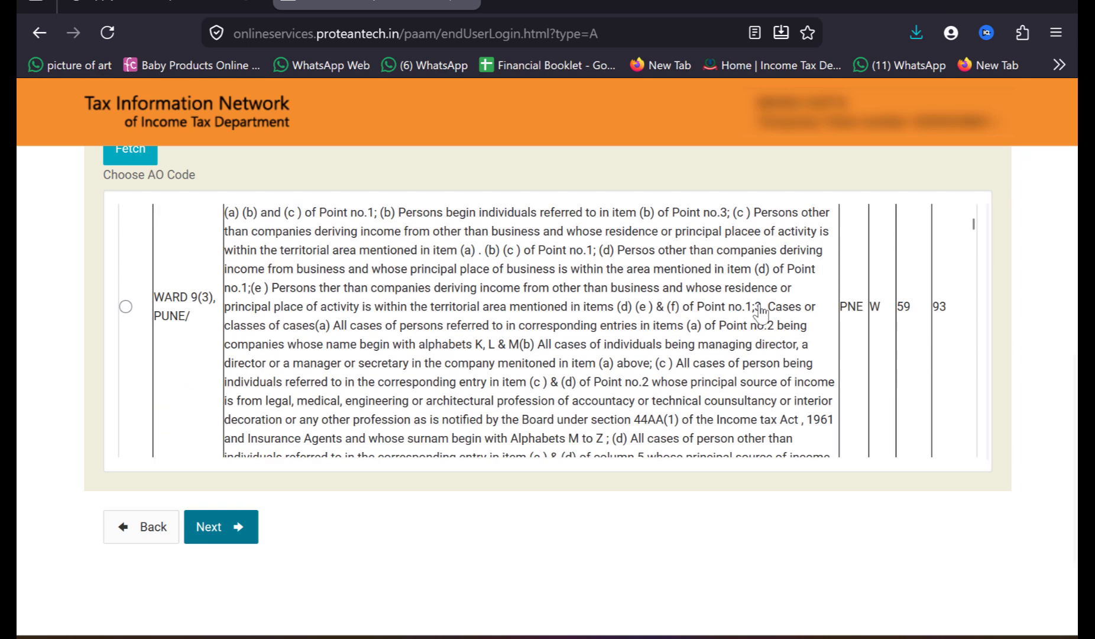
{"action": "scroll", "coordinate": [574, 322], "scroll_direction": "up", "scroll_amount": 4}
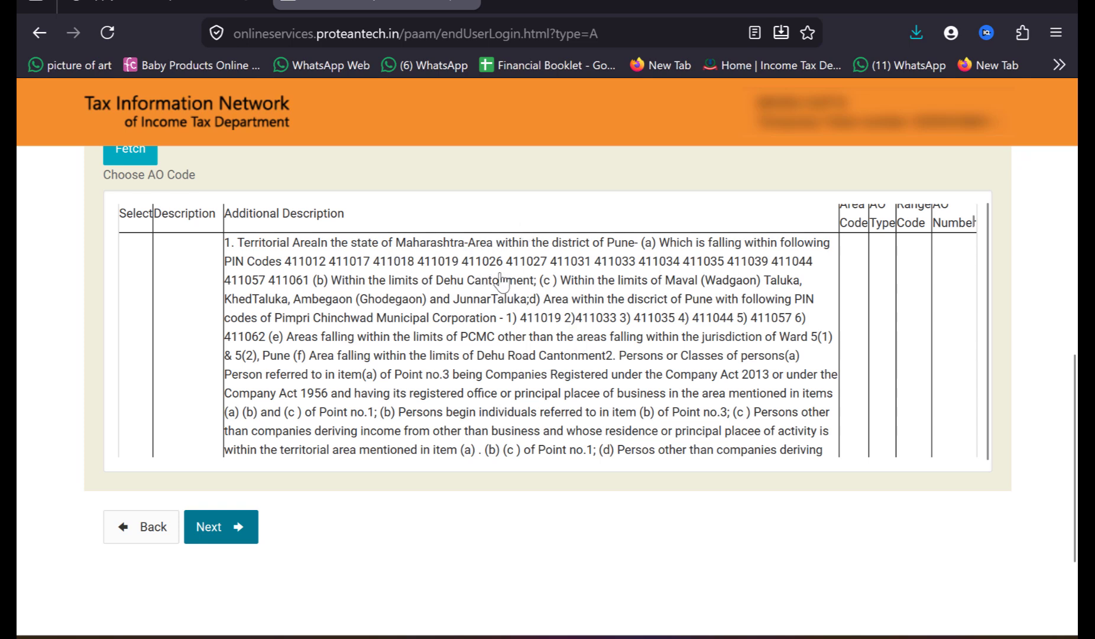
{"action": "scroll", "coordinate": [856, 334], "scroll_direction": "down", "scroll_amount": 3}
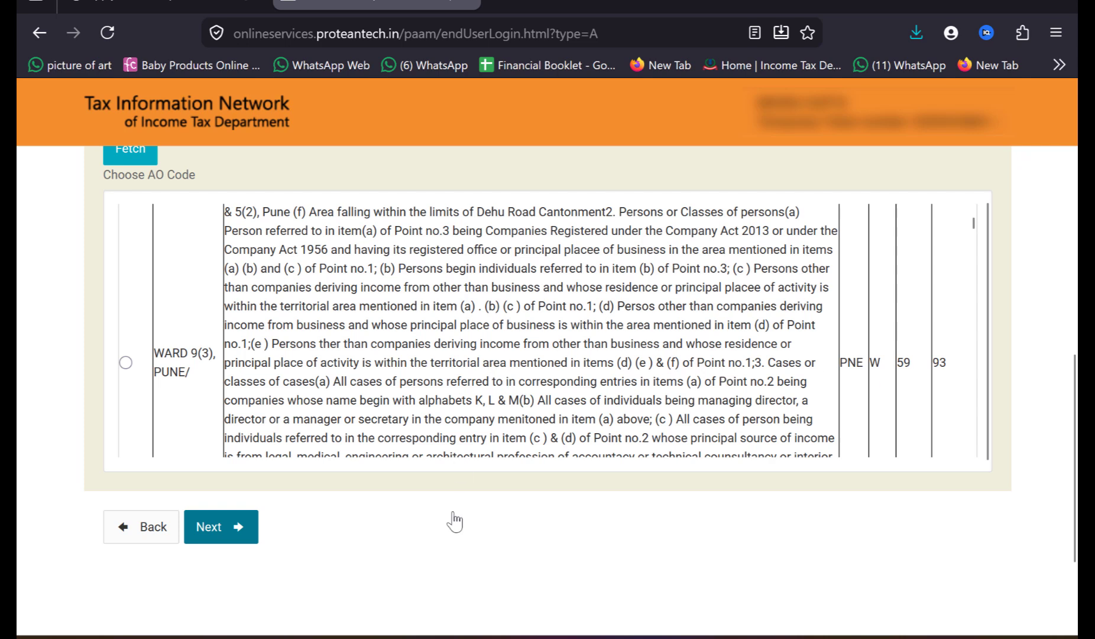
{"action": "scroll", "coordinate": [450, 521], "scroll_direction": "up", "scroll_amount": 2}
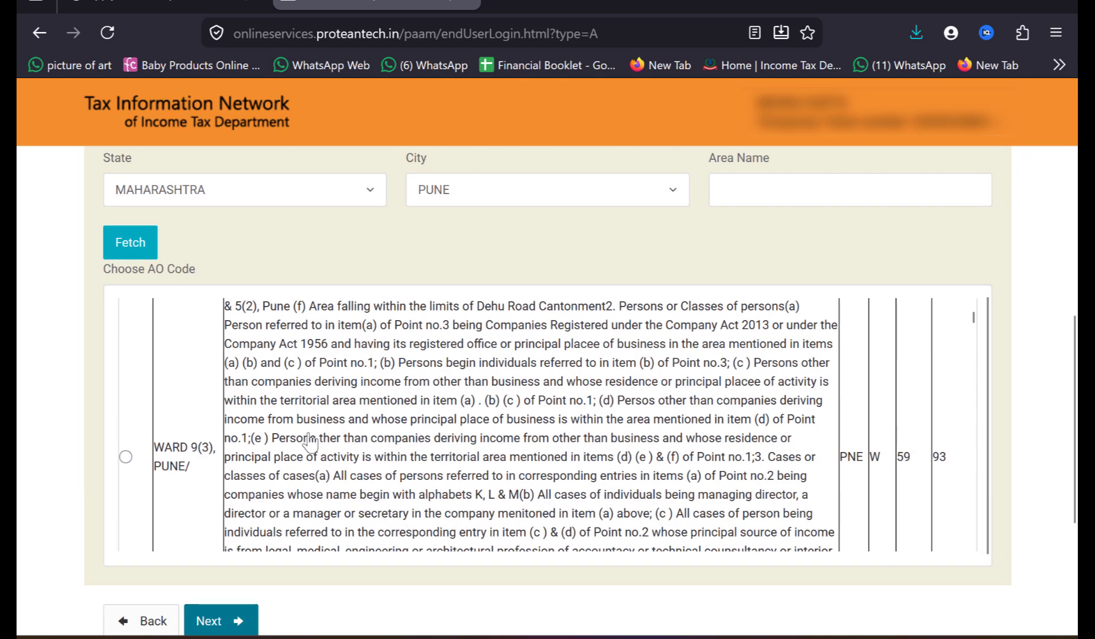
{"action": "scroll", "coordinate": [128, 414], "scroll_direction": "down", "scroll_amount": 5}
{"action": "left_click", "coordinate": [125, 357]}
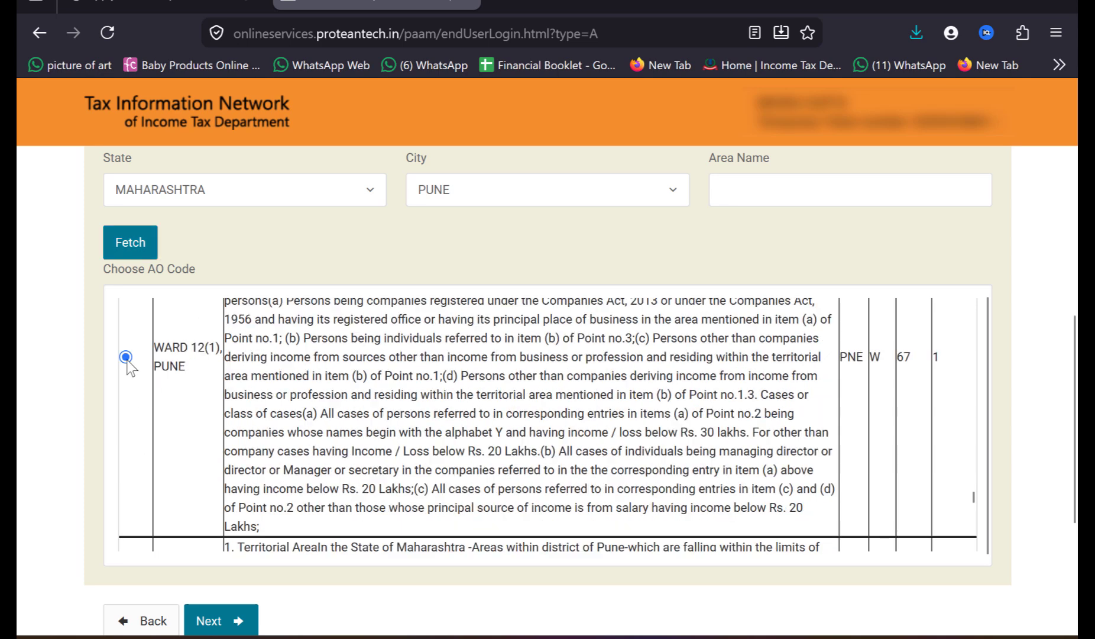
{"action": "scroll", "coordinate": [538, 225], "scroll_direction": "up", "scroll_amount": 6}
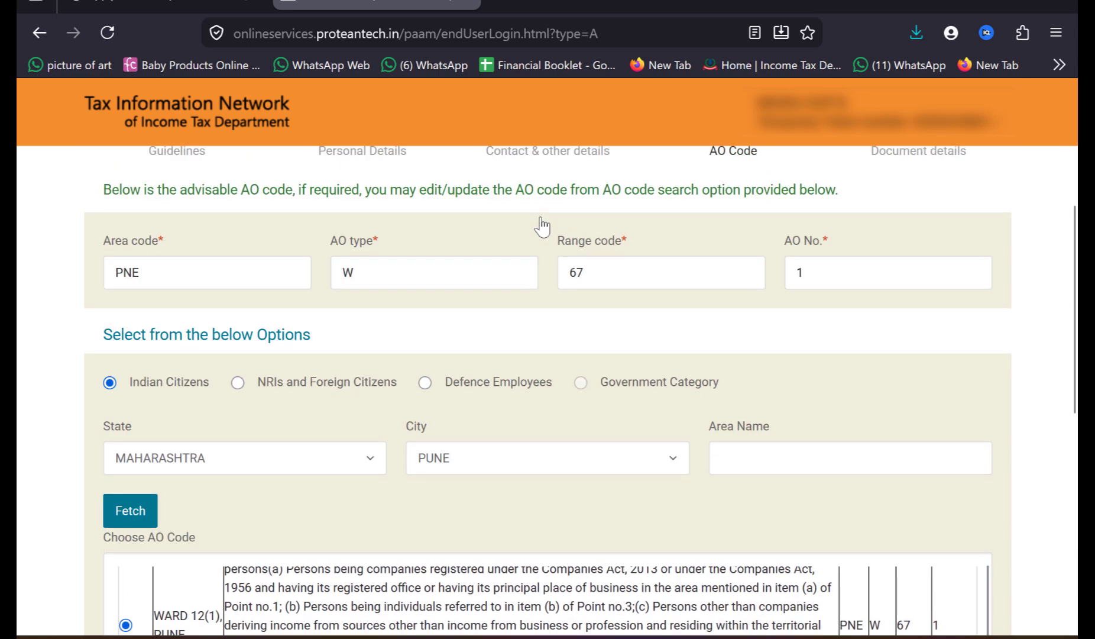
Step: Continue to the document details and set the proof of identity to the AADHAAR Card issued by the Unique Identification Authority of India
{"action": "scroll", "coordinate": [543, 224], "scroll_direction": "down", "scroll_amount": 10}
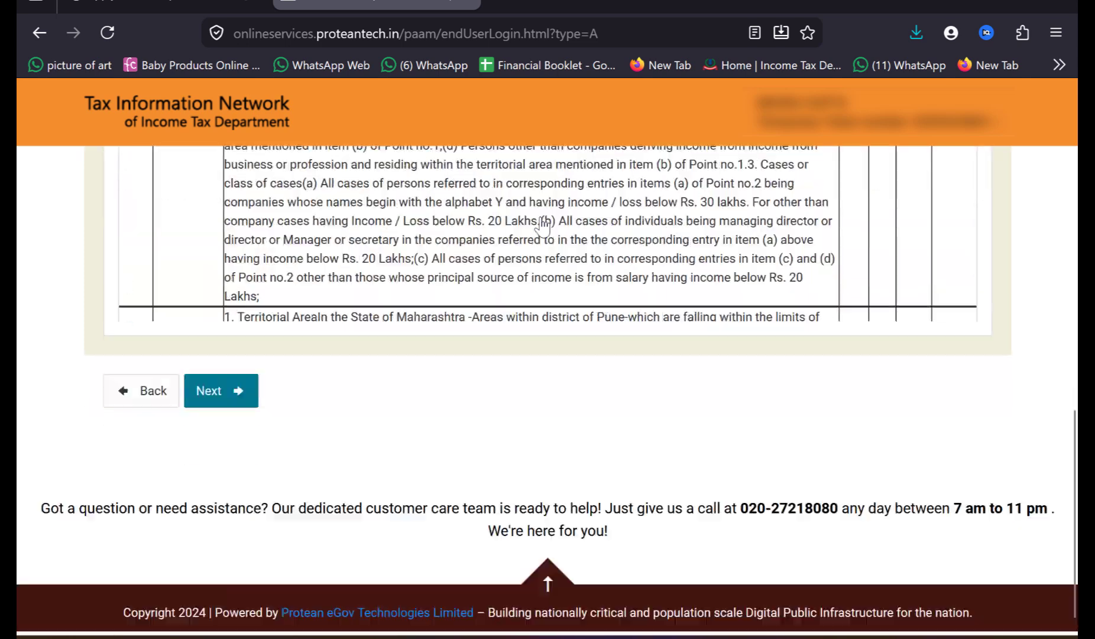
{"action": "left_click", "coordinate": [218, 384]}
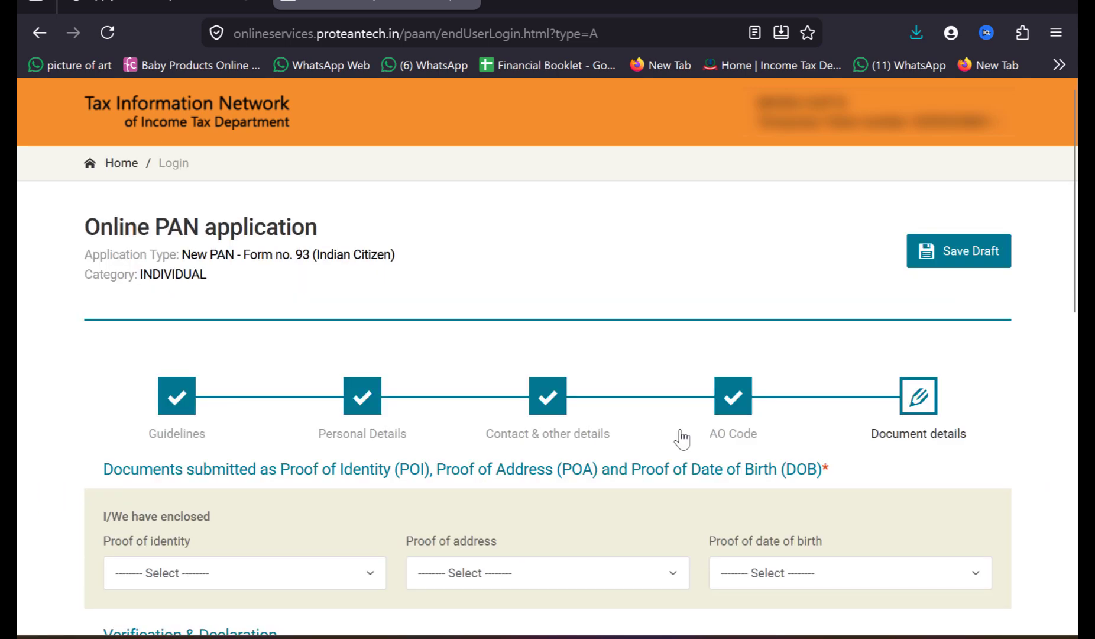
{"action": "scroll", "coordinate": [681, 435], "scroll_direction": "down", "scroll_amount": 3}
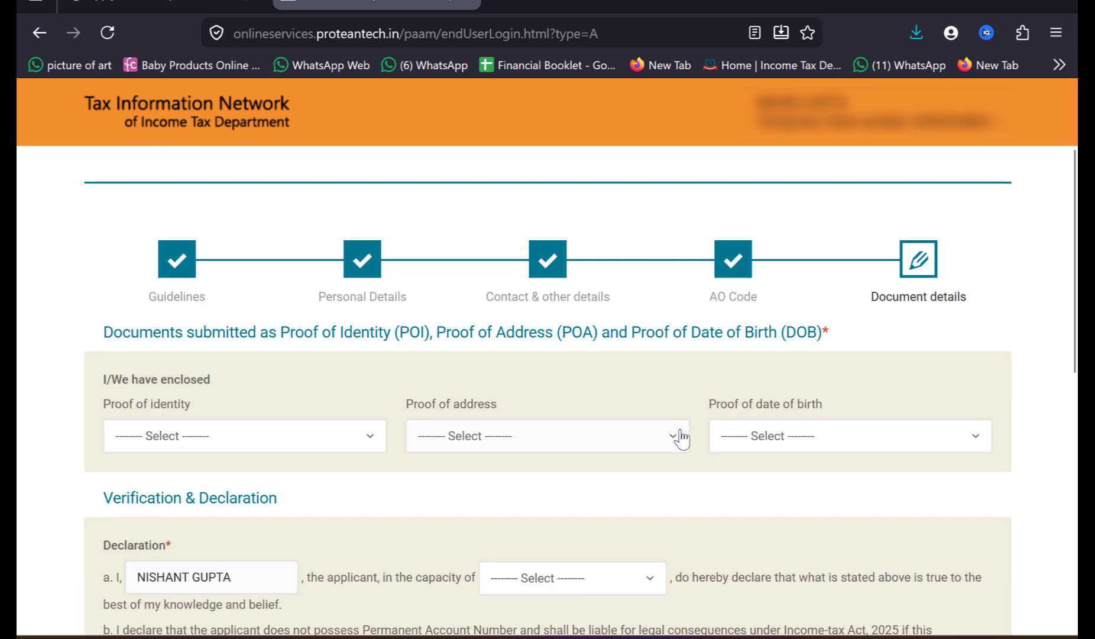
{"action": "left_click", "coordinate": [152, 440]}
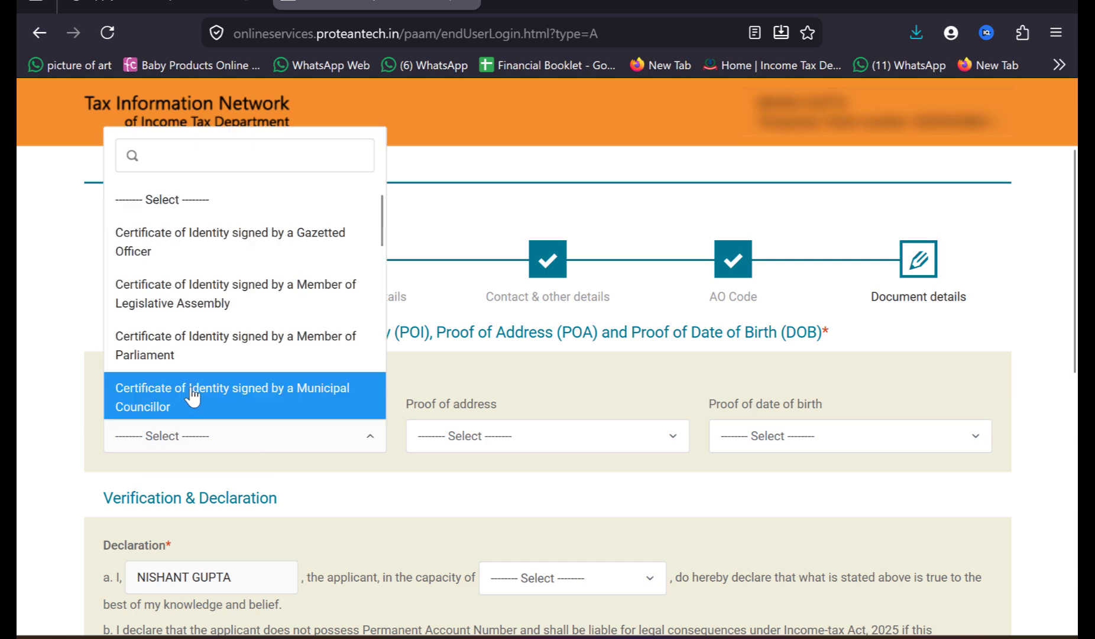
{"action": "type", "text": "ad"}
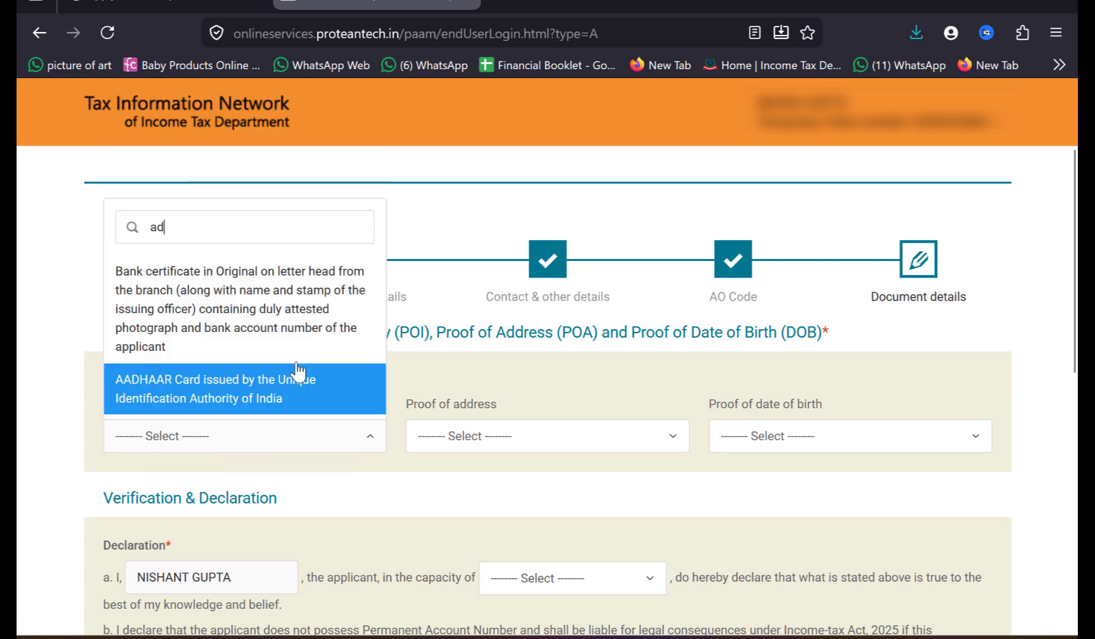
{"action": "left_click", "coordinate": [249, 408]}
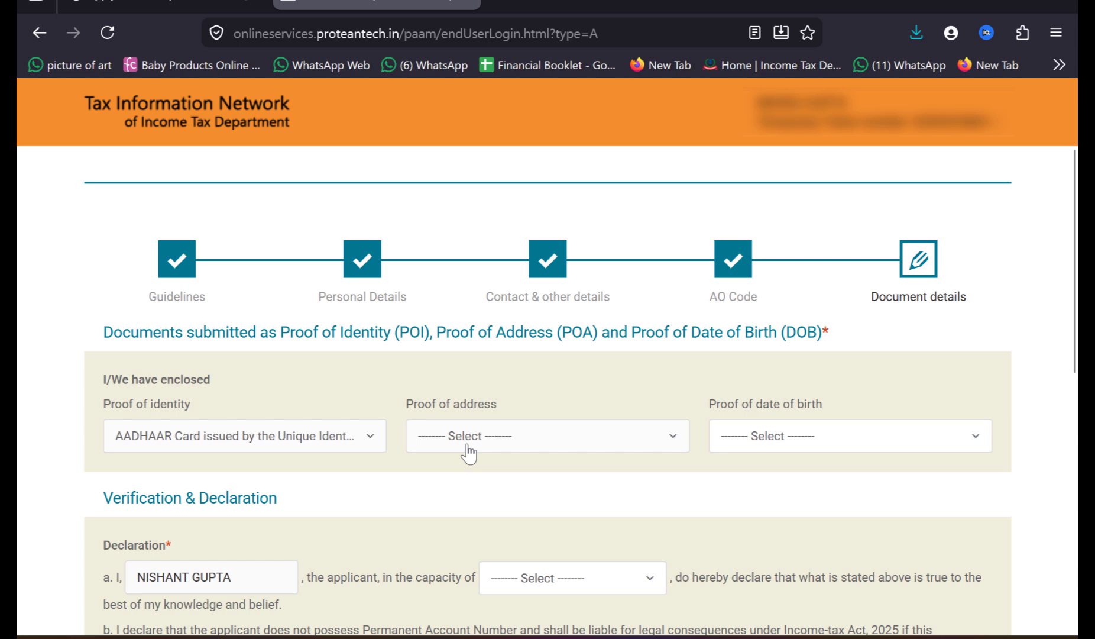
Step: Set the proof of address to the AADHAAR Card and the proof of date of birth to Passport
{"action": "left_click", "coordinate": [516, 438]}
{"action": "type", "text": "adh"}
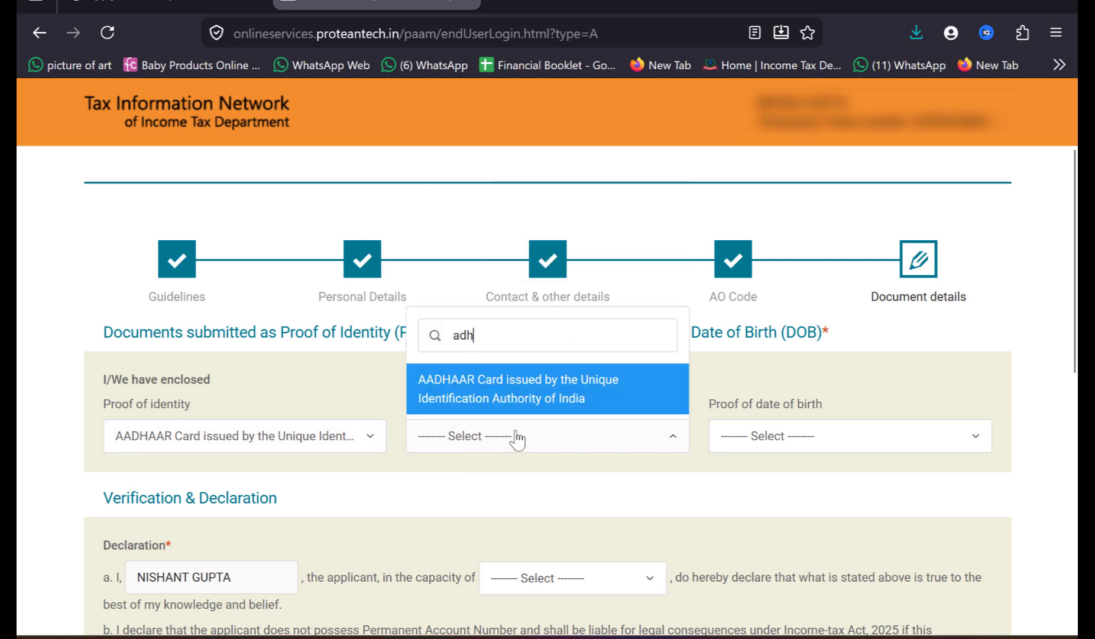
{"action": "key", "text": "Return"}
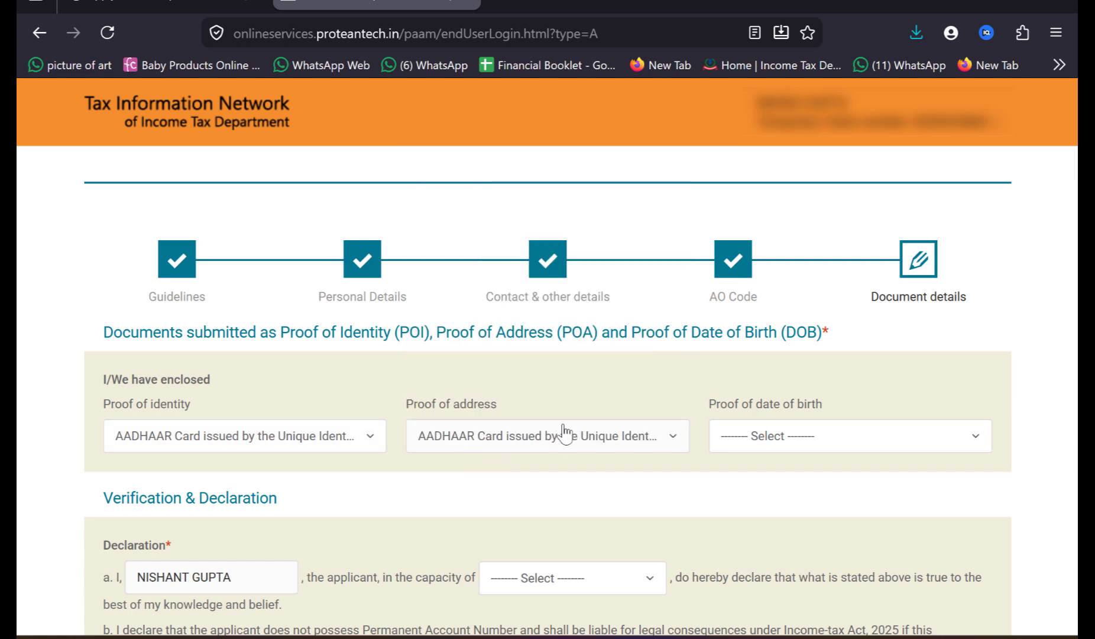
{"action": "left_click", "coordinate": [761, 448]}
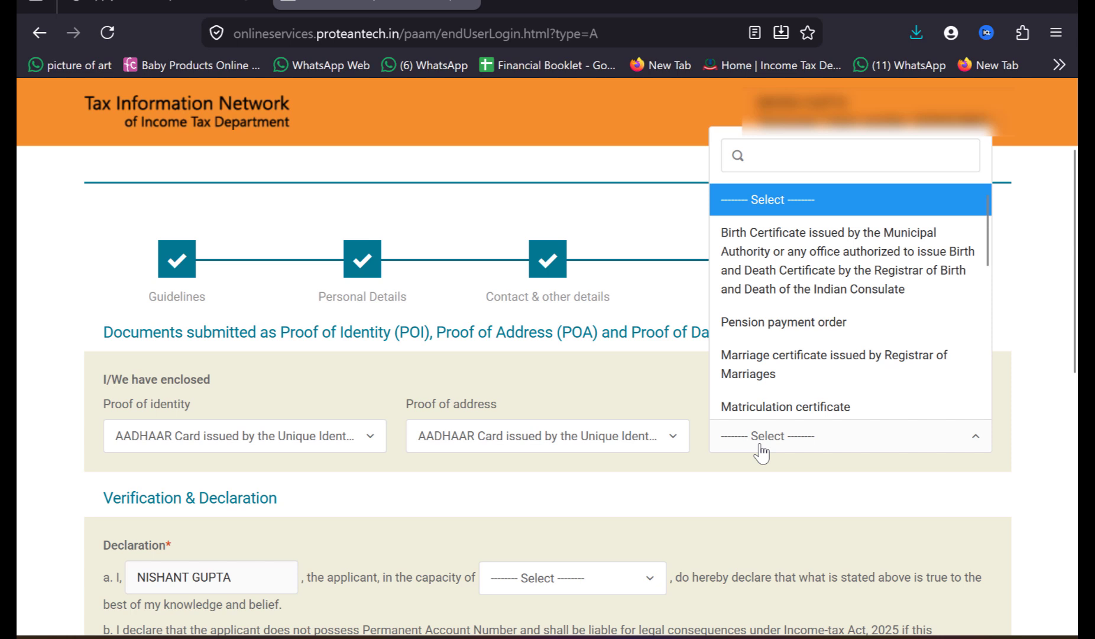
{"action": "type", "text": "pas"}
{"action": "key", "text": "Return"}
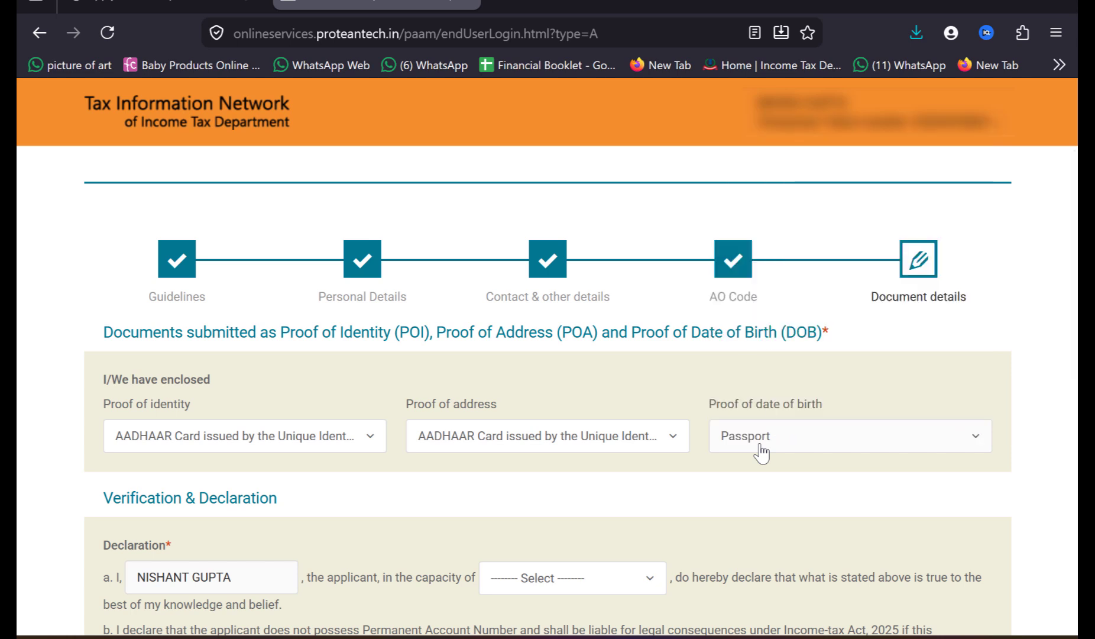
Step: Choose Representative Assessee as the capacity in which the applicant makes the declaration
{"action": "scroll", "coordinate": [522, 329], "scroll_direction": "down", "scroll_amount": 5}
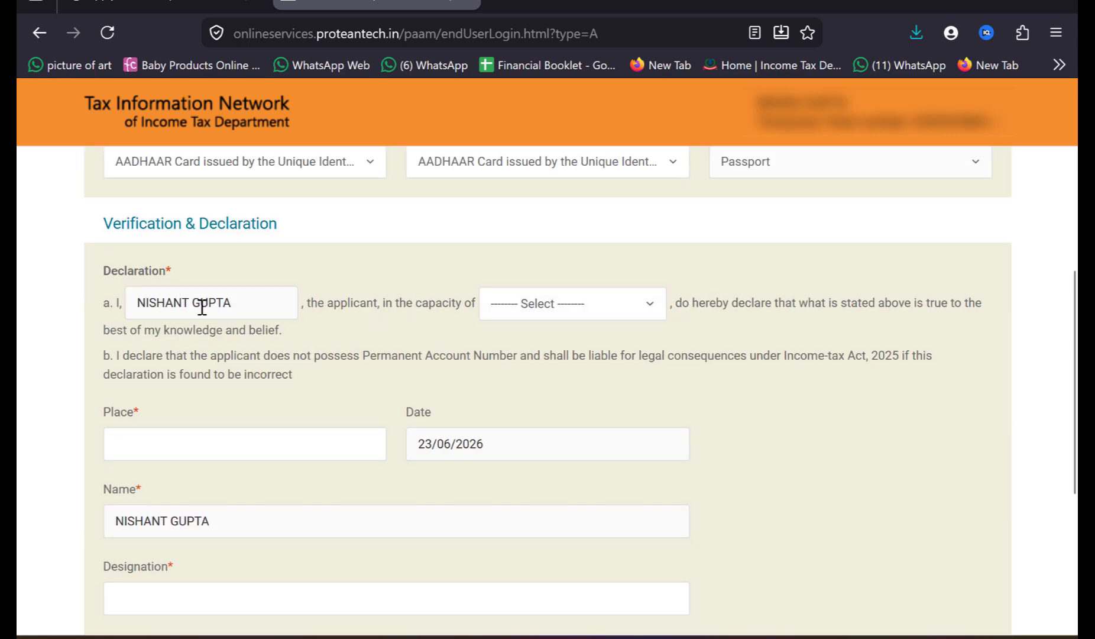
{"action": "left_click", "coordinate": [560, 313]}
{"action": "left_click", "coordinate": [576, 379]}
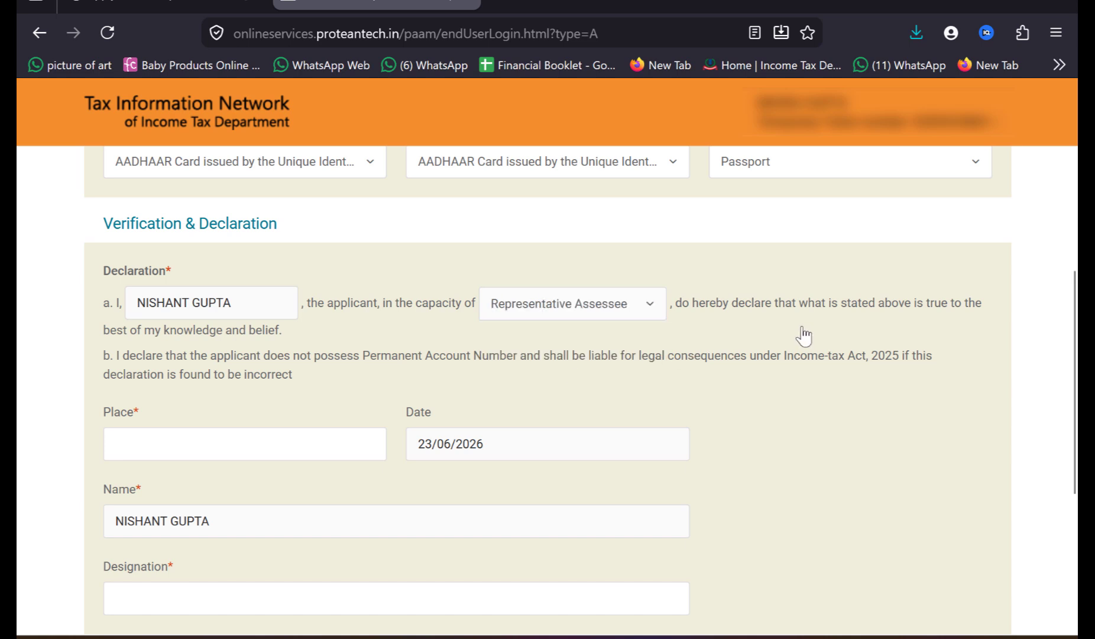
Step: Enter PUNE as the place and REPRESENTATIVE ASSESSE as the designation, and submit the application form
{"action": "left_click", "coordinate": [222, 458]}
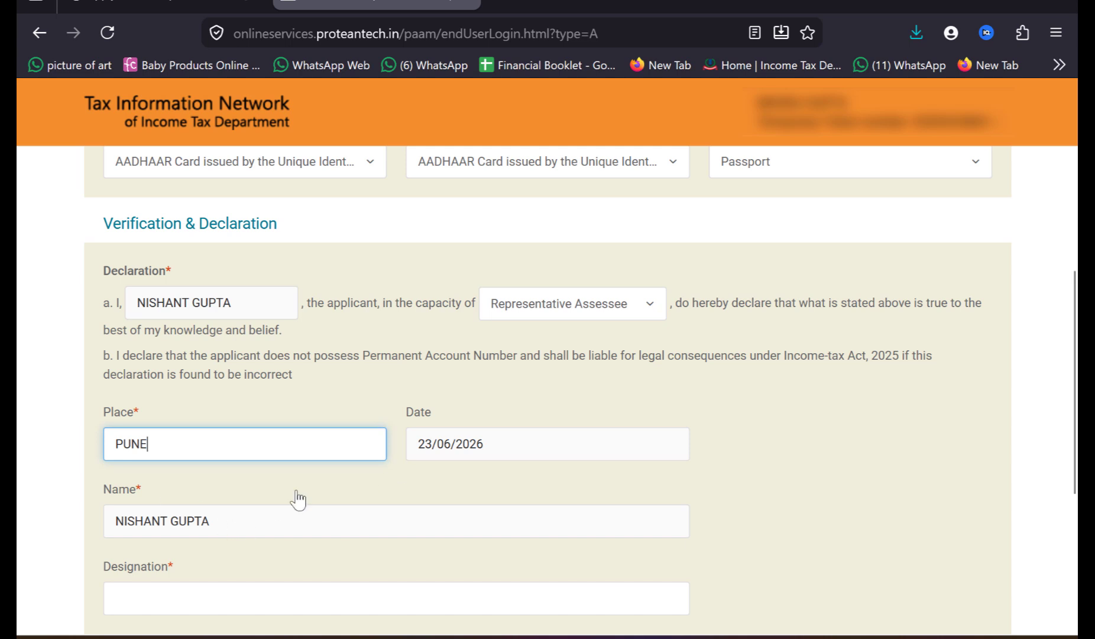
{"action": "left_click", "coordinate": [258, 599]}
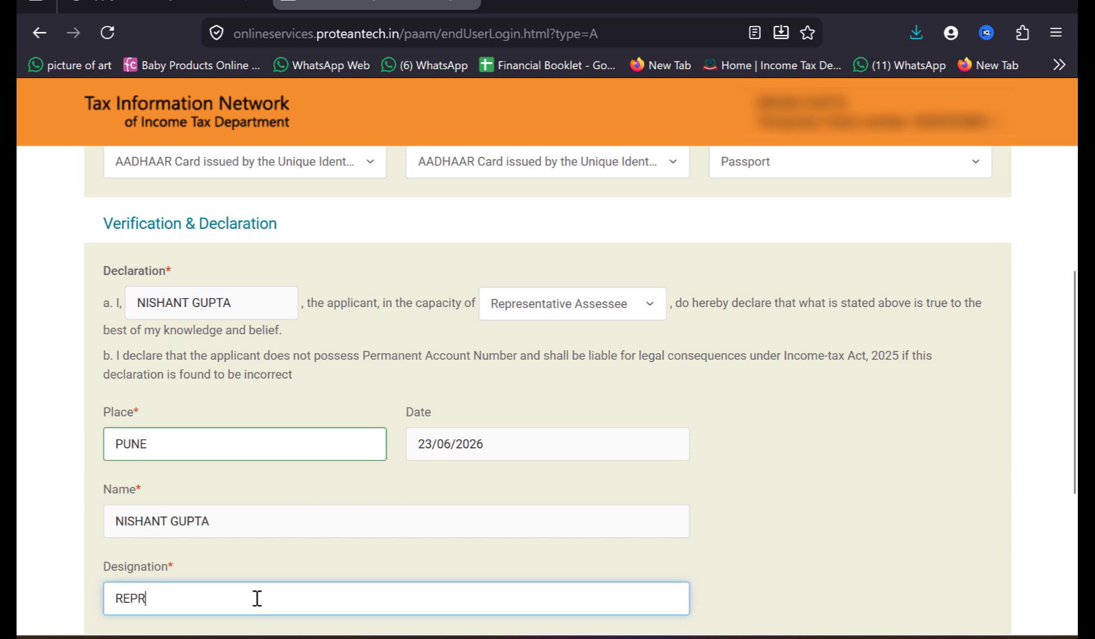
{"action": "type", "text": "REPRESE"}
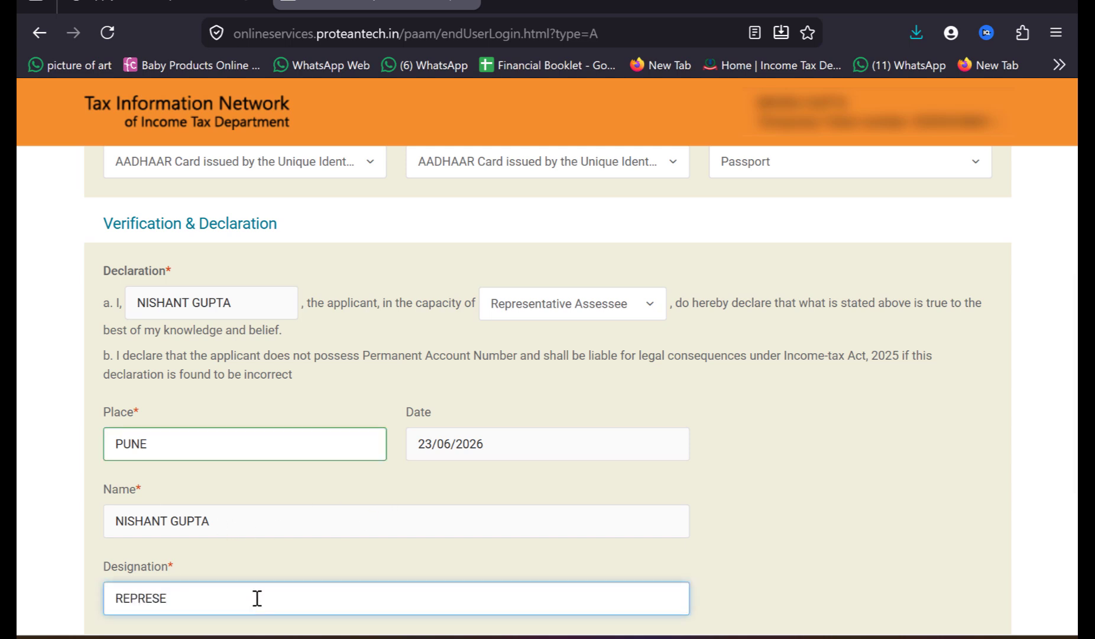
{"action": "type", "text": "NTATIVE ASSESSE"}
{"action": "scroll", "coordinate": [509, 590], "scroll_direction": "down", "scroll_amount": 3}
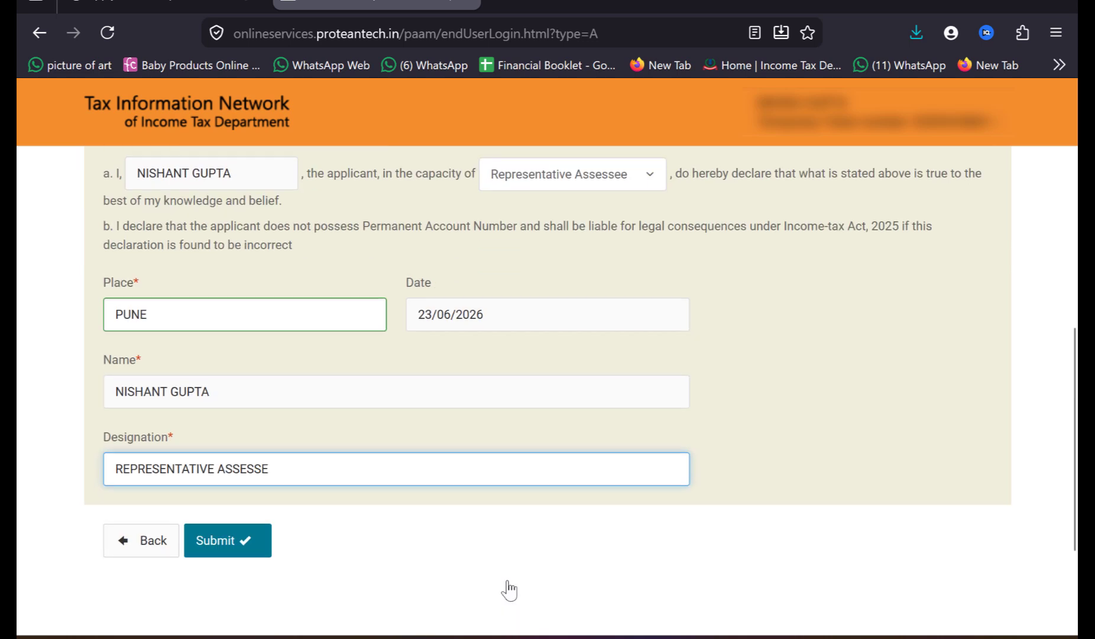
{"action": "left_click", "coordinate": [242, 538]}
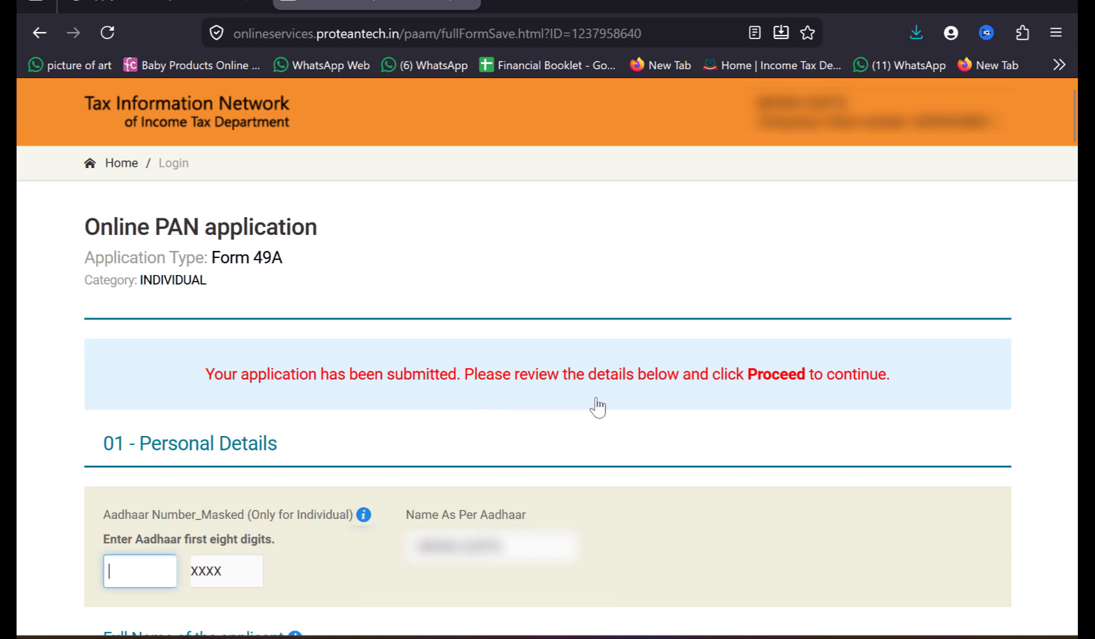
Step: Review the submitted Form 49A details and proceed to the payment page
{"action": "scroll", "coordinate": [597, 407], "scroll_direction": "down", "scroll_amount": 1}
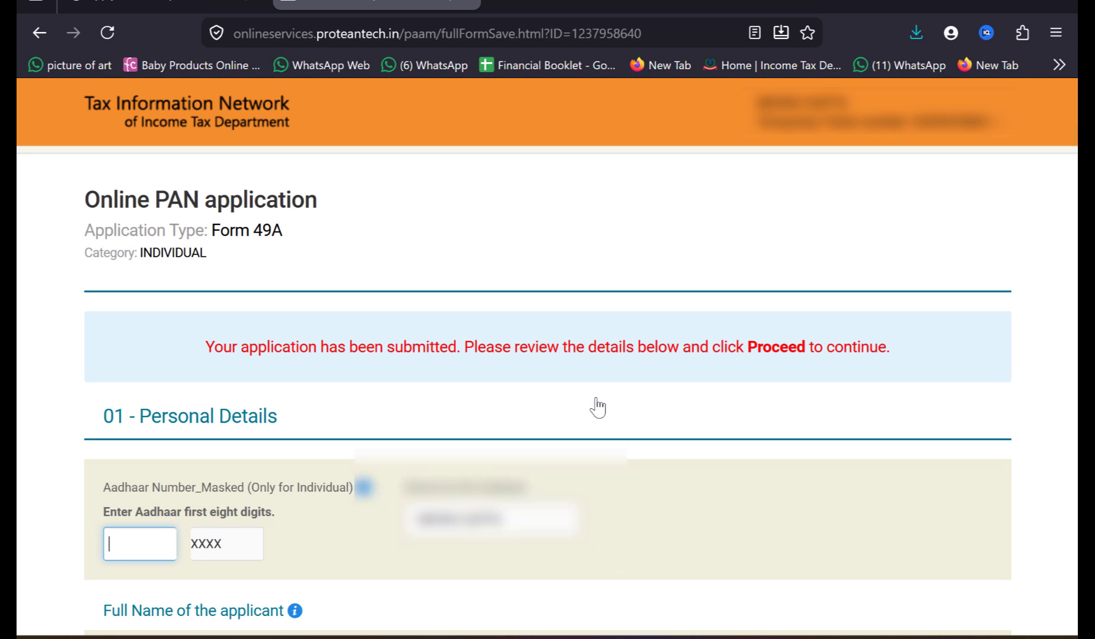
{"action": "scroll", "coordinate": [598, 407], "scroll_direction": "down", "scroll_amount": 2}
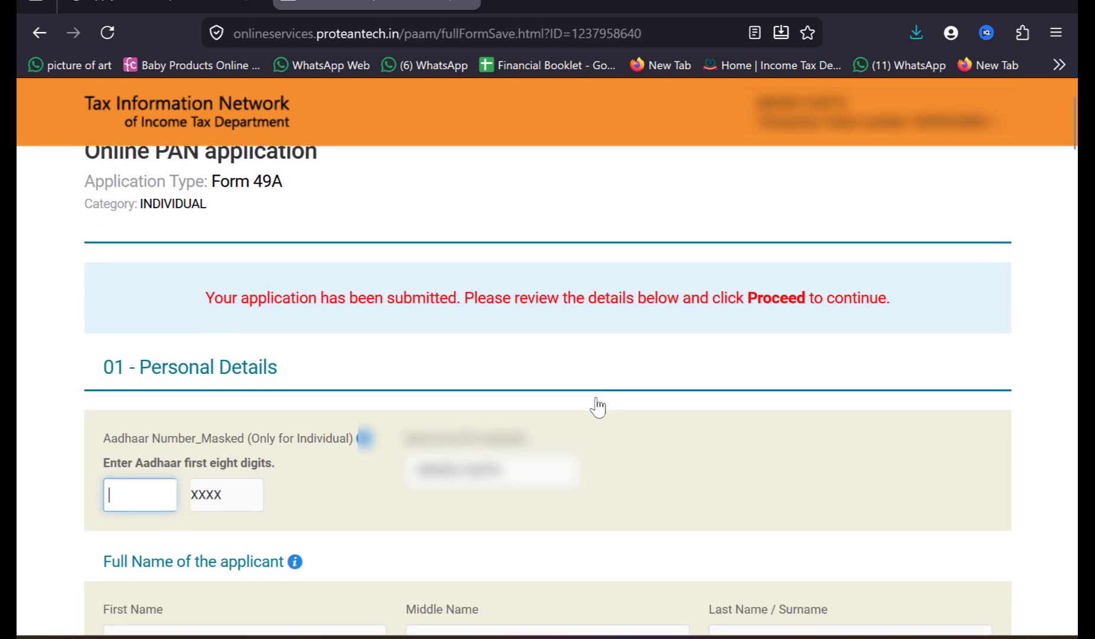
{"action": "scroll", "coordinate": [598, 406], "scroll_direction": "down", "scroll_amount": 2}
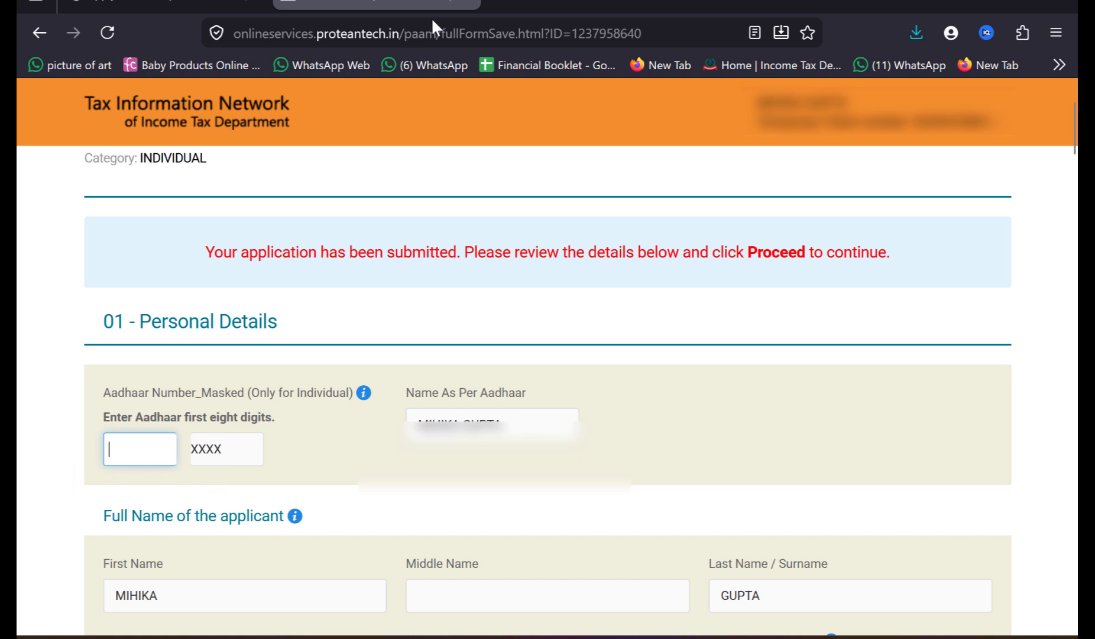
{"action": "key", "text": "Page_Down"}
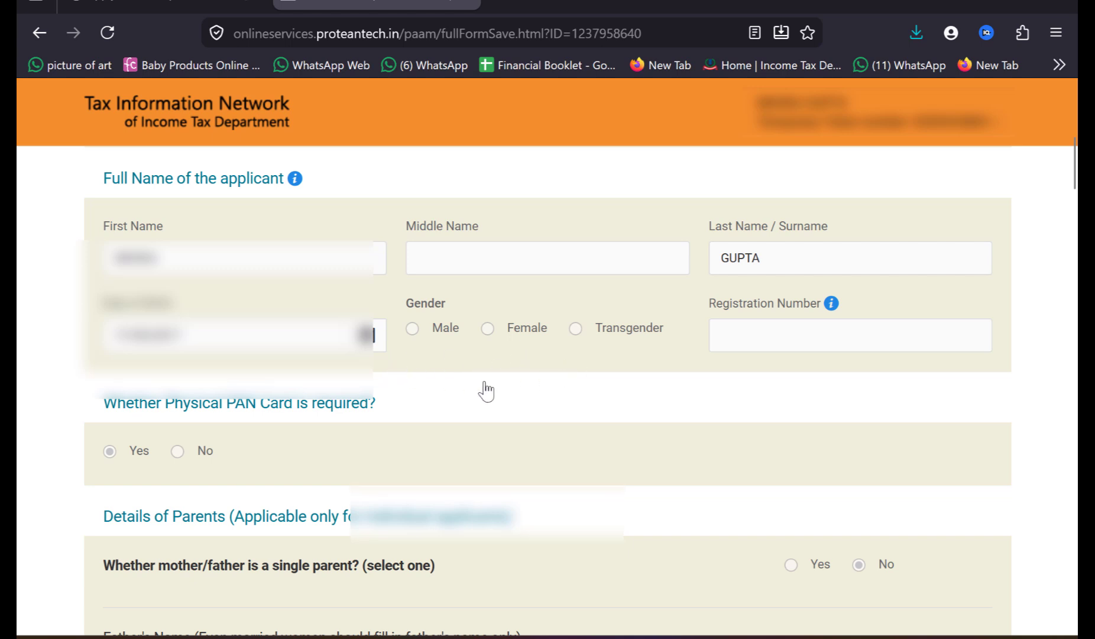
{"action": "scroll", "coordinate": [511, 389], "scroll_direction": "down", "scroll_amount": 3}
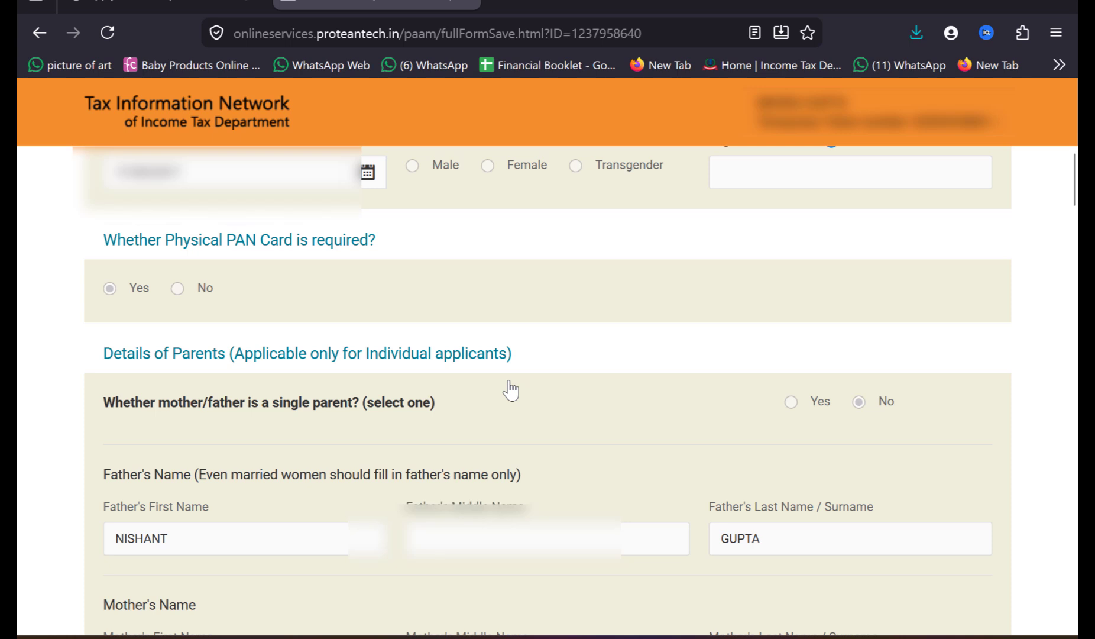
{"action": "key", "text": "End"}
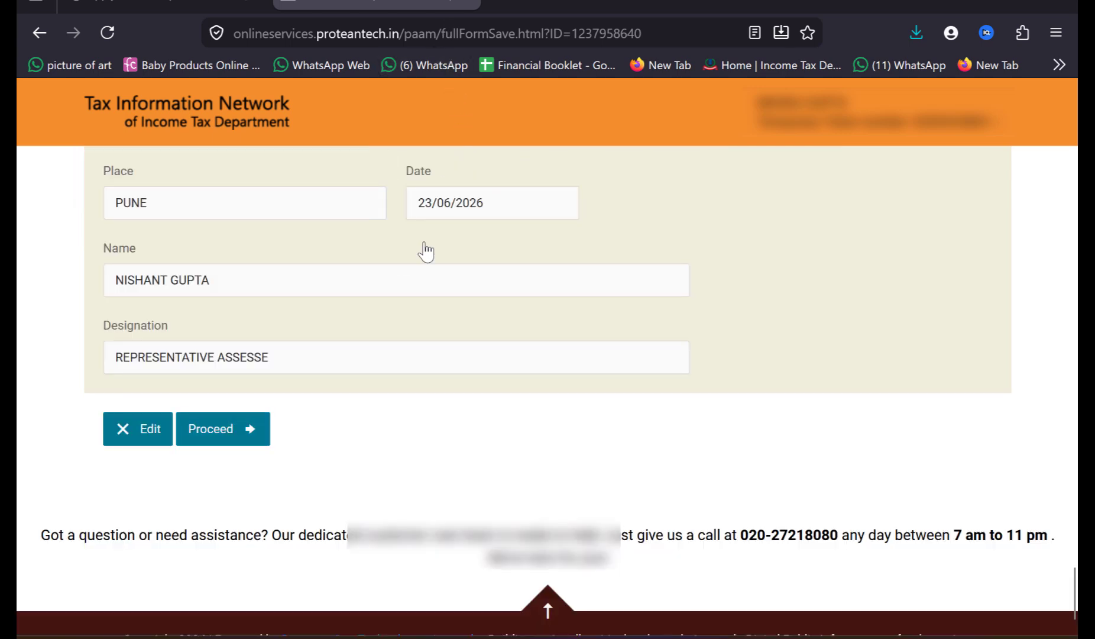
{"action": "left_click", "coordinate": [125, 435]}
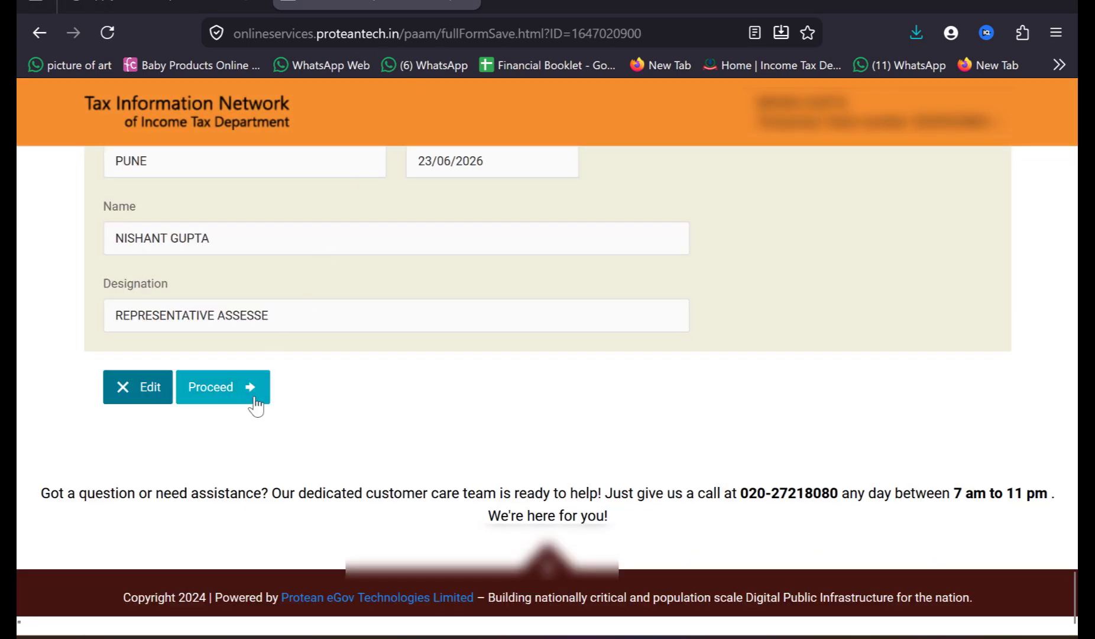
{"action": "left_click", "coordinate": [245, 387]}
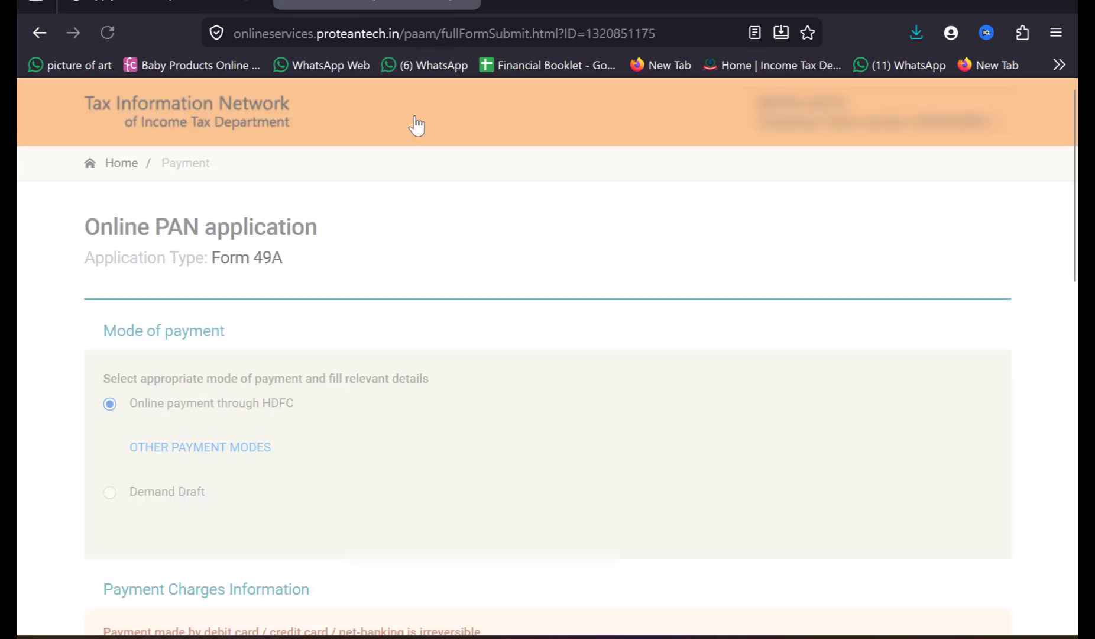
Step: Accept the terms of service and proceed to payment with online payment through HDFC
{"action": "scroll", "coordinate": [397, 303], "scroll_direction": "down", "scroll_amount": 3}
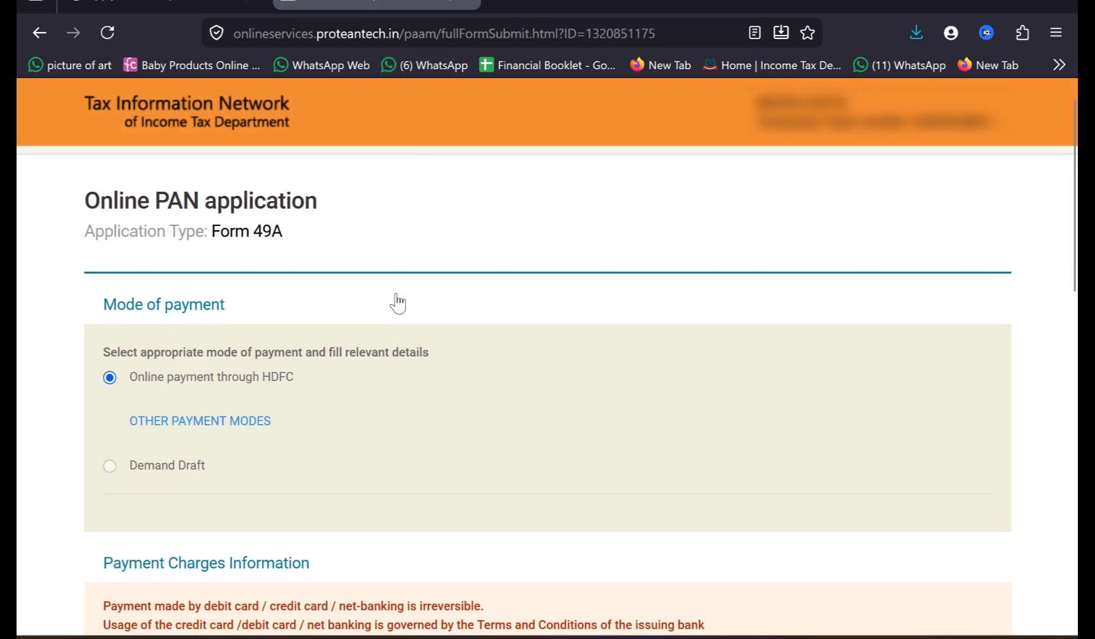
{"action": "scroll", "coordinate": [398, 303], "scroll_direction": "down", "scroll_amount": 4}
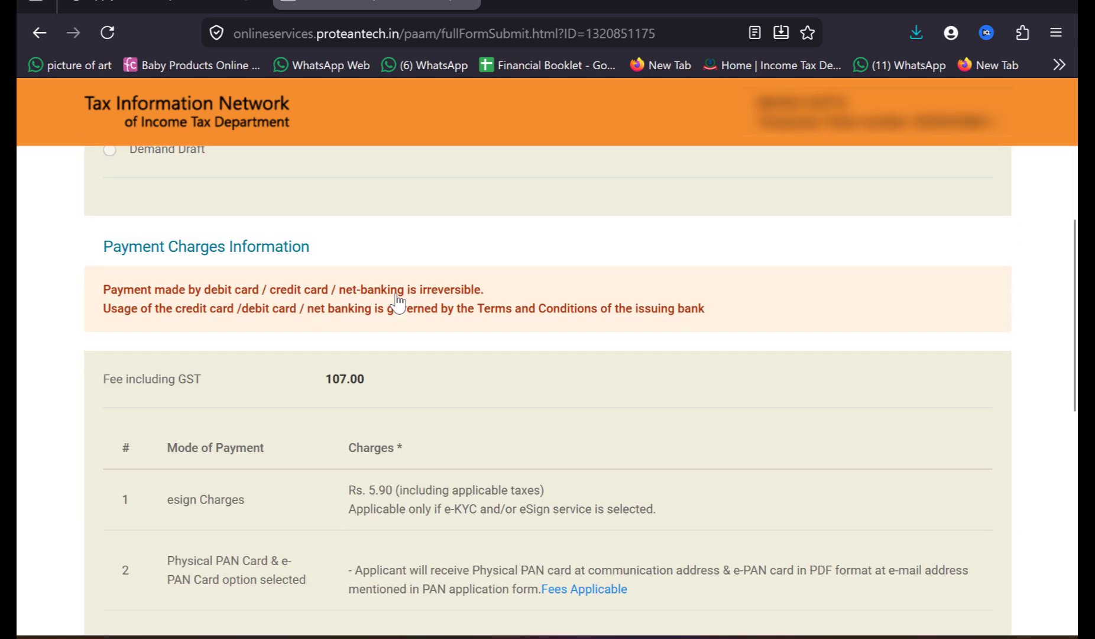
{"action": "scroll", "coordinate": [398, 303], "scroll_direction": "up", "scroll_amount": 2}
{"action": "scroll", "coordinate": [397, 303], "scroll_direction": "up", "scroll_amount": 2}
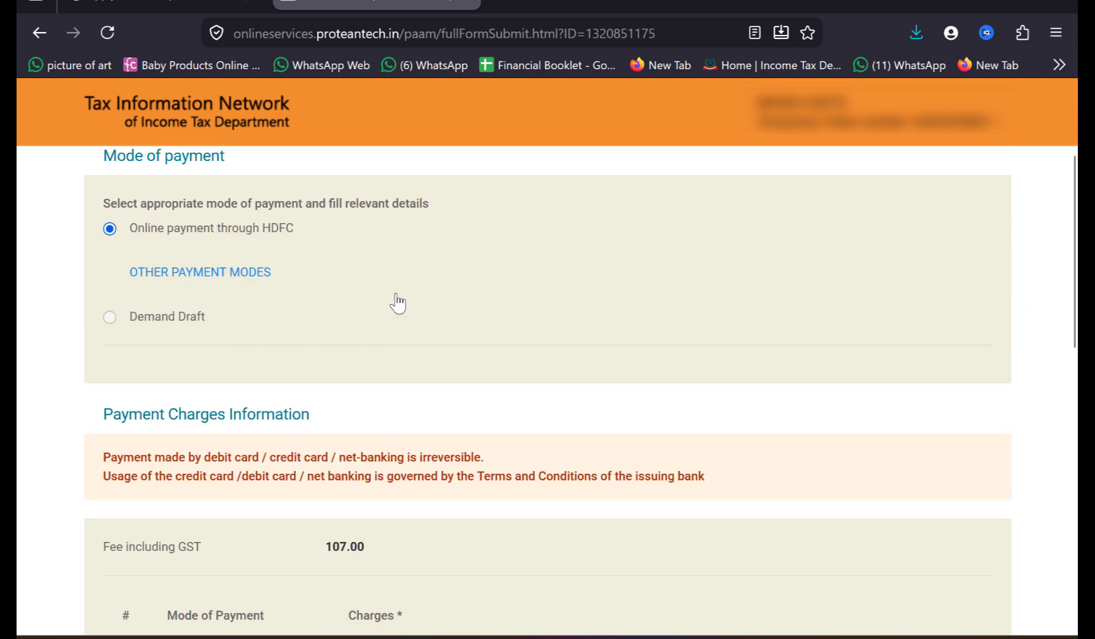
{"action": "scroll", "coordinate": [315, 432], "scroll_direction": "down", "scroll_amount": 4}
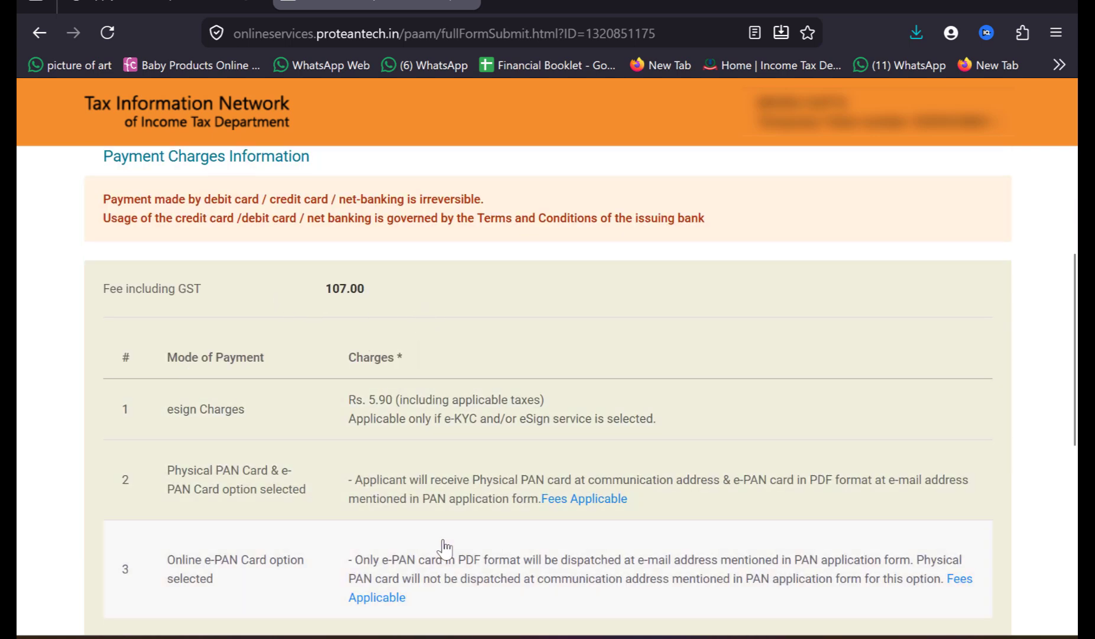
{"action": "scroll", "coordinate": [442, 549], "scroll_direction": "down", "scroll_amount": 6}
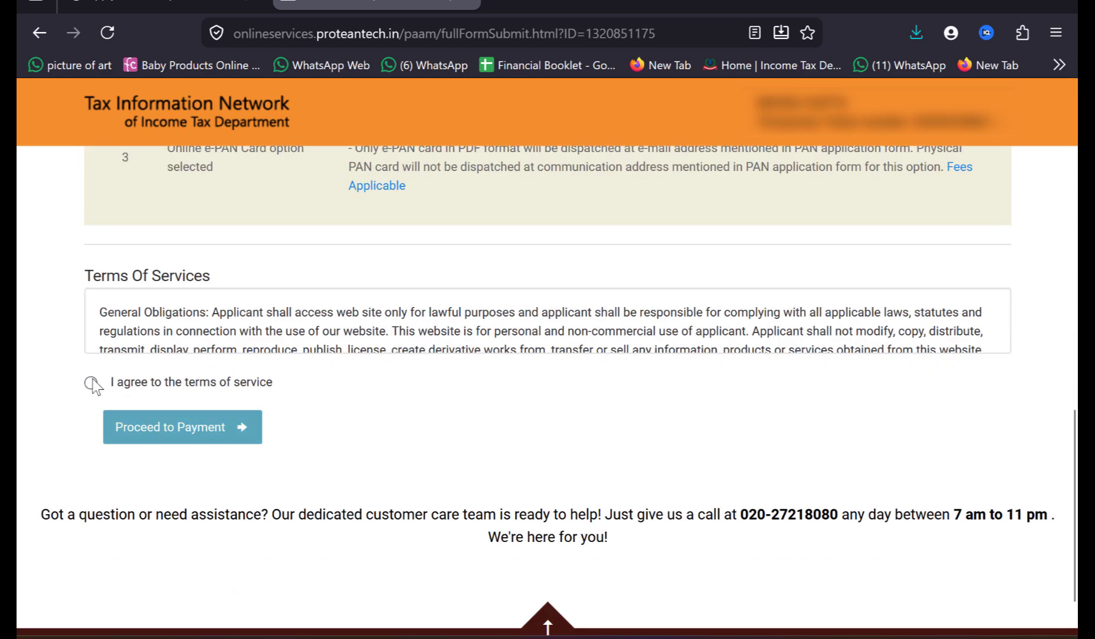
{"action": "left_click", "coordinate": [91, 383]}
{"action": "left_click", "coordinate": [189, 435]}
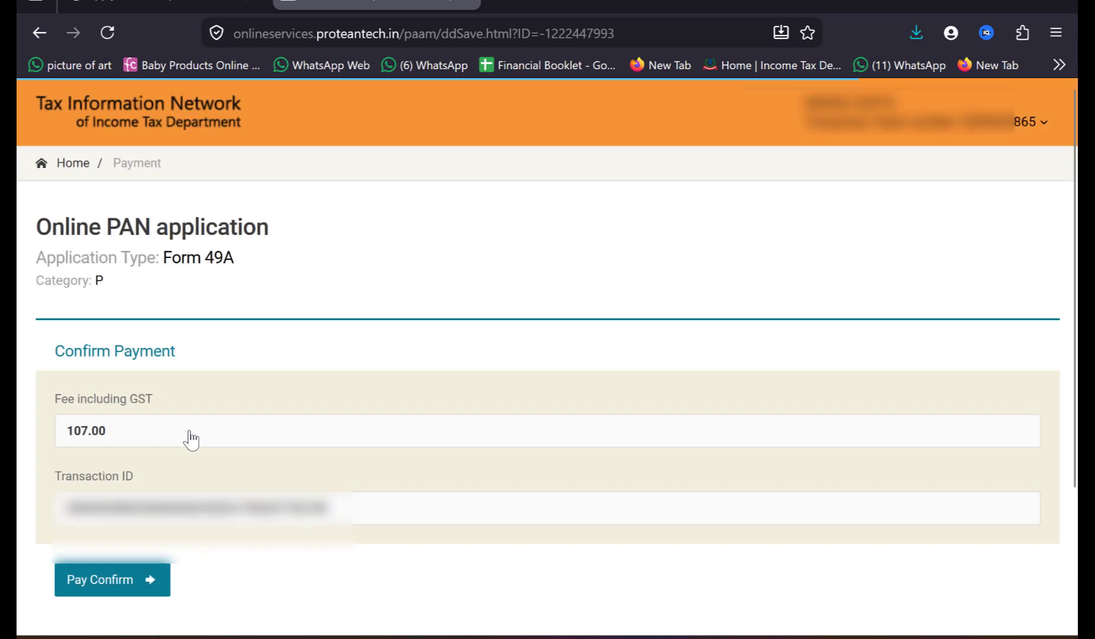
Step: Confirm the 107.00 fee payment and continue from the payment receipt to Aadhaar authentication
{"action": "scroll", "coordinate": [235, 356], "scroll_direction": "down", "scroll_amount": 2}
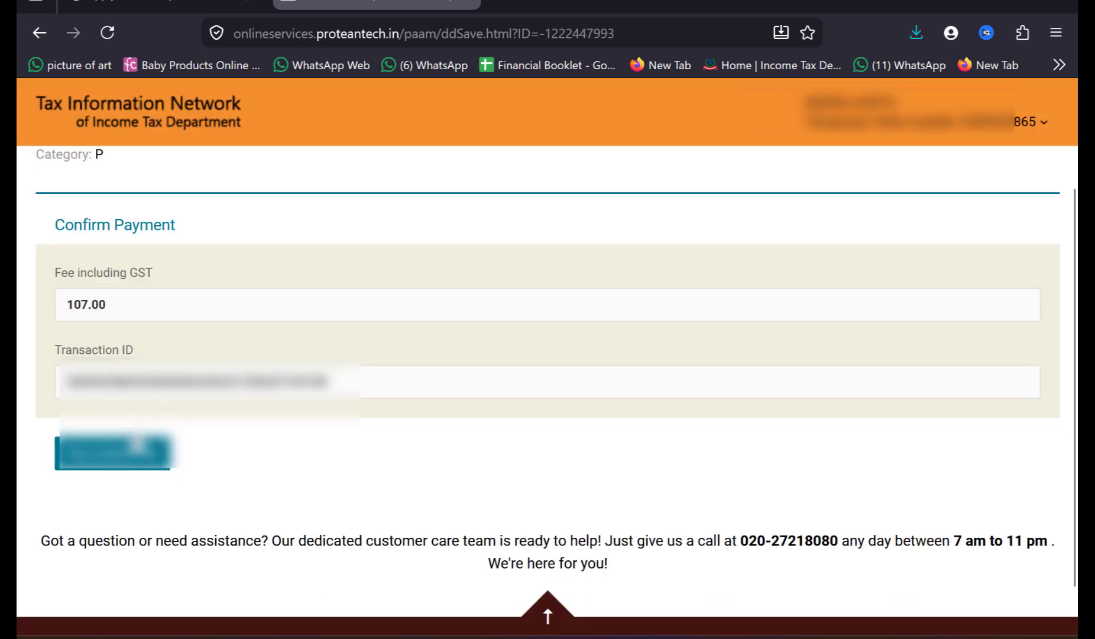
{"action": "left_click", "coordinate": [127, 454]}
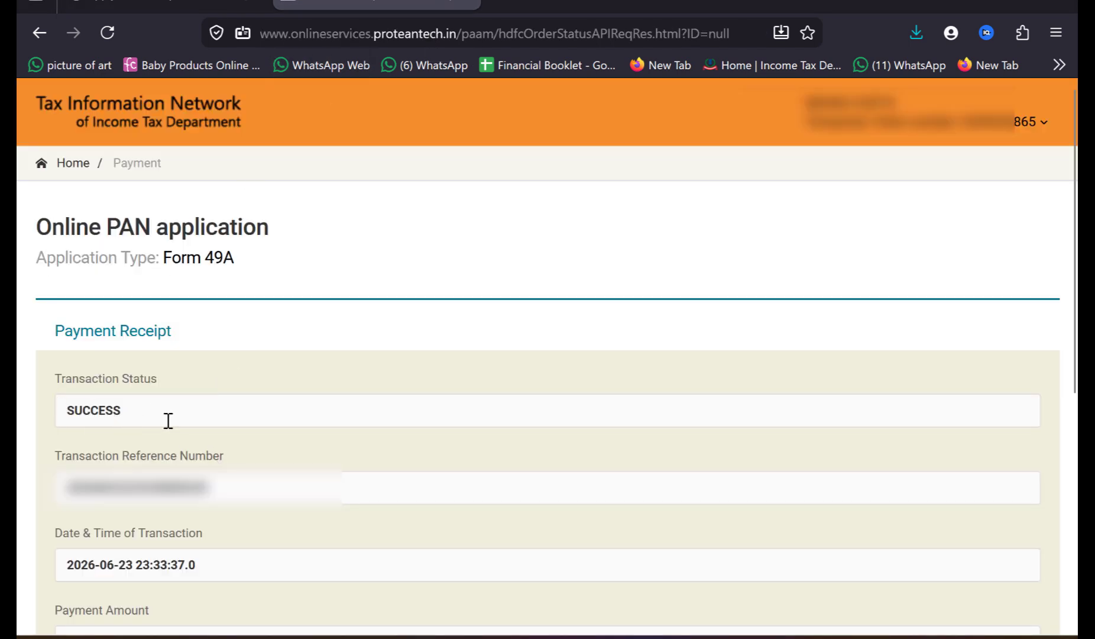
{"action": "scroll", "coordinate": [168, 420], "scroll_direction": "down", "scroll_amount": 5}
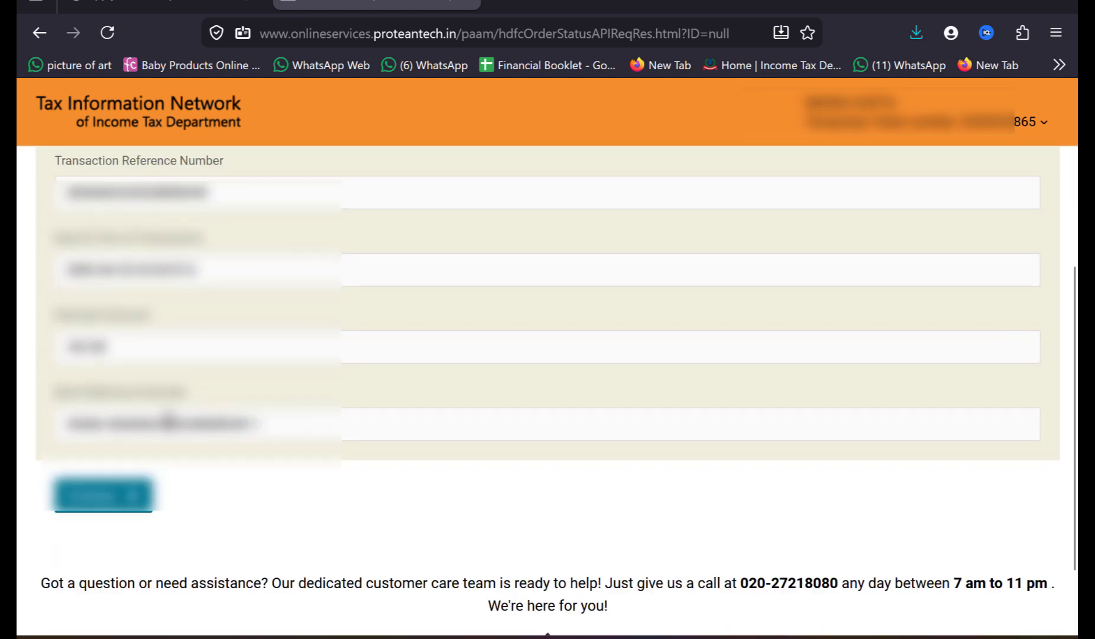
{"action": "left_click", "coordinate": [104, 512]}
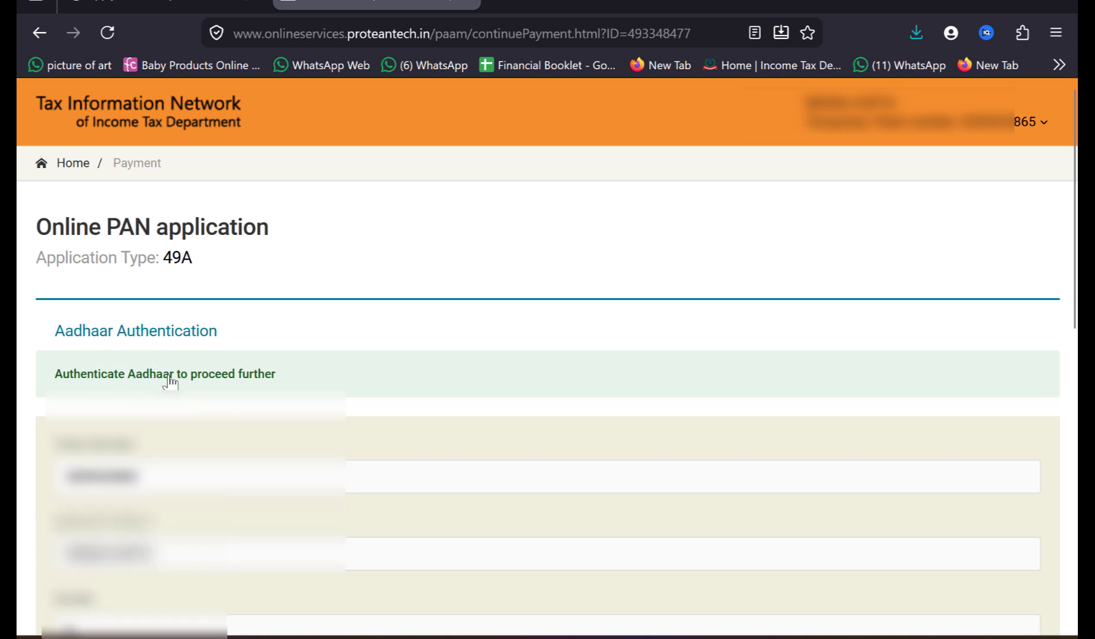
Step: Accept the Aadhaar e-KYC consent declaration and authenticate the applicant's Aadhaar
{"action": "scroll", "coordinate": [170, 381], "scroll_direction": "down", "scroll_amount": 4}
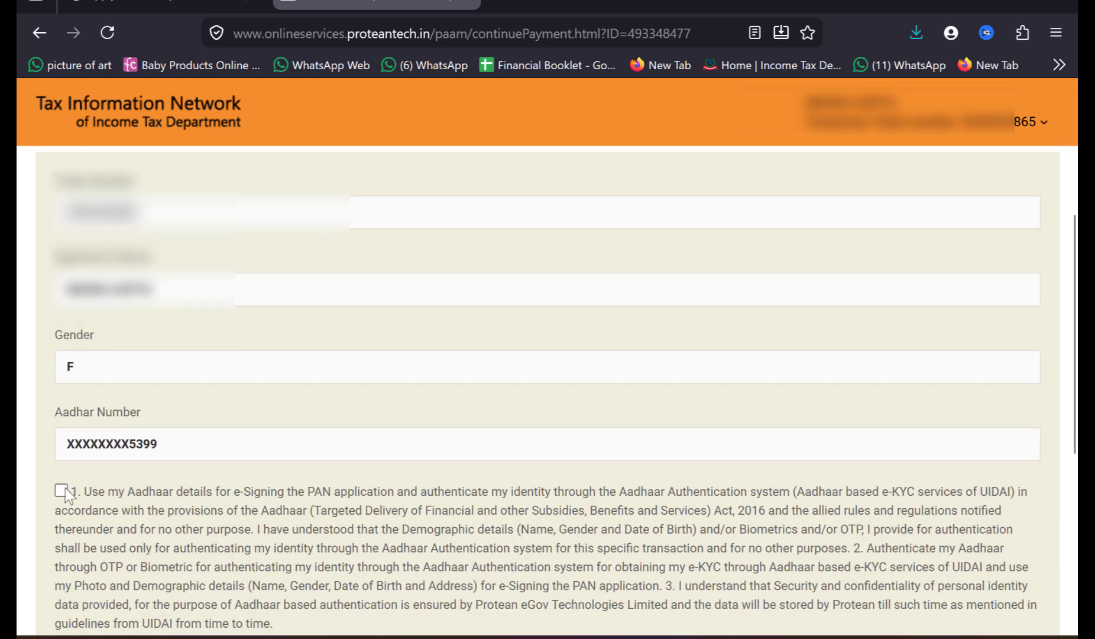
{"action": "left_click", "coordinate": [61, 490]}
{"action": "scroll", "coordinate": [65, 488], "scroll_direction": "down", "scroll_amount": 4}
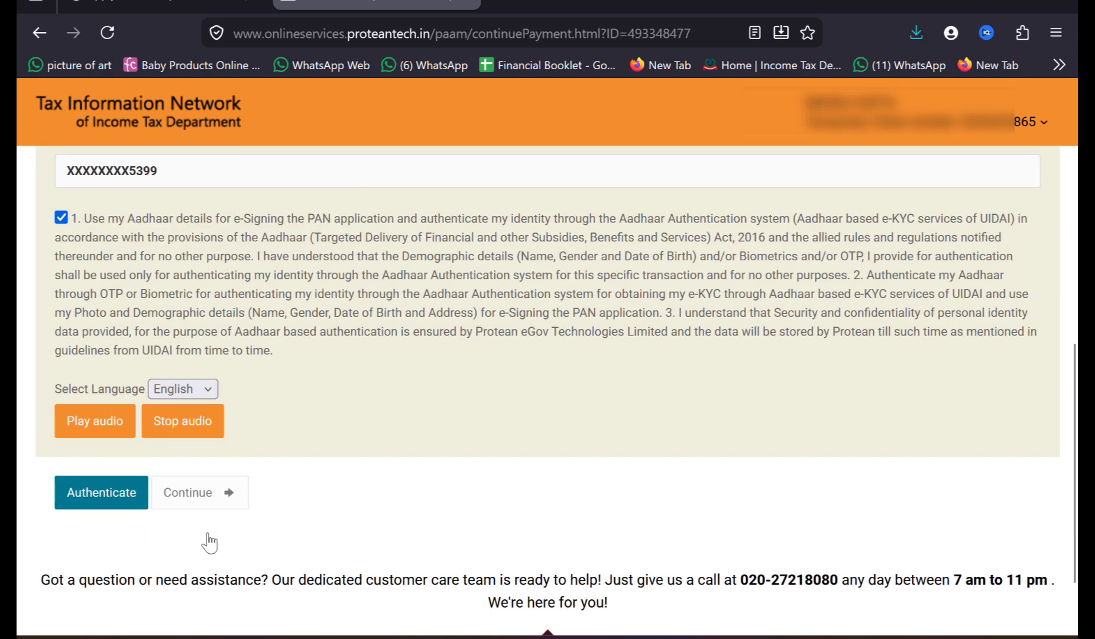
{"action": "left_click", "coordinate": [94, 501]}
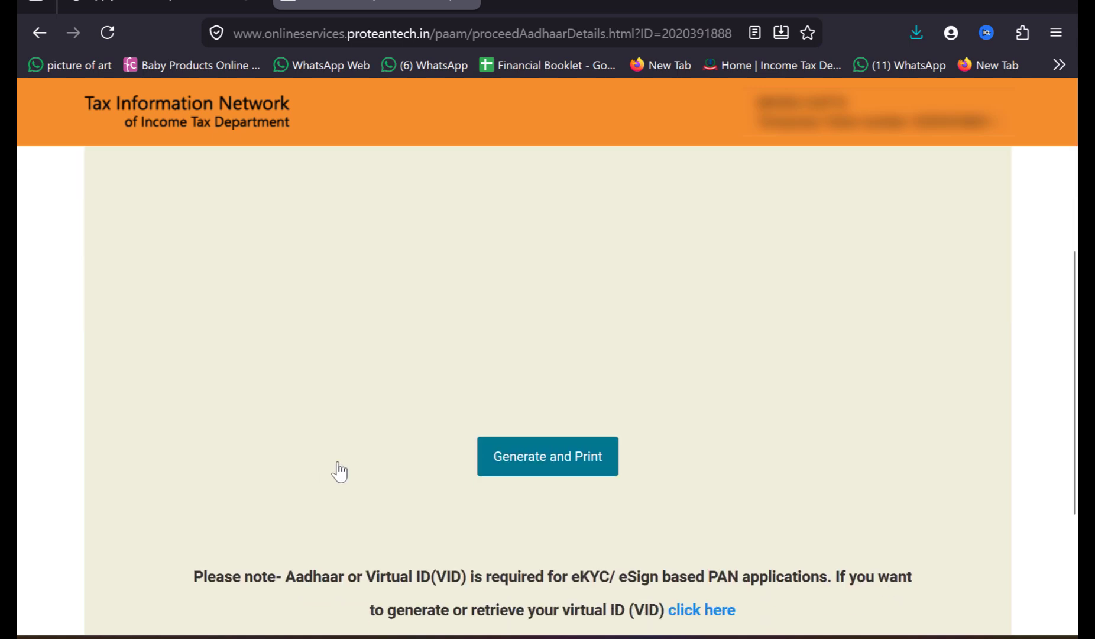
Step: Generate and print the application form, opening the protected PDF with its password
{"action": "left_click", "coordinate": [534, 464]}
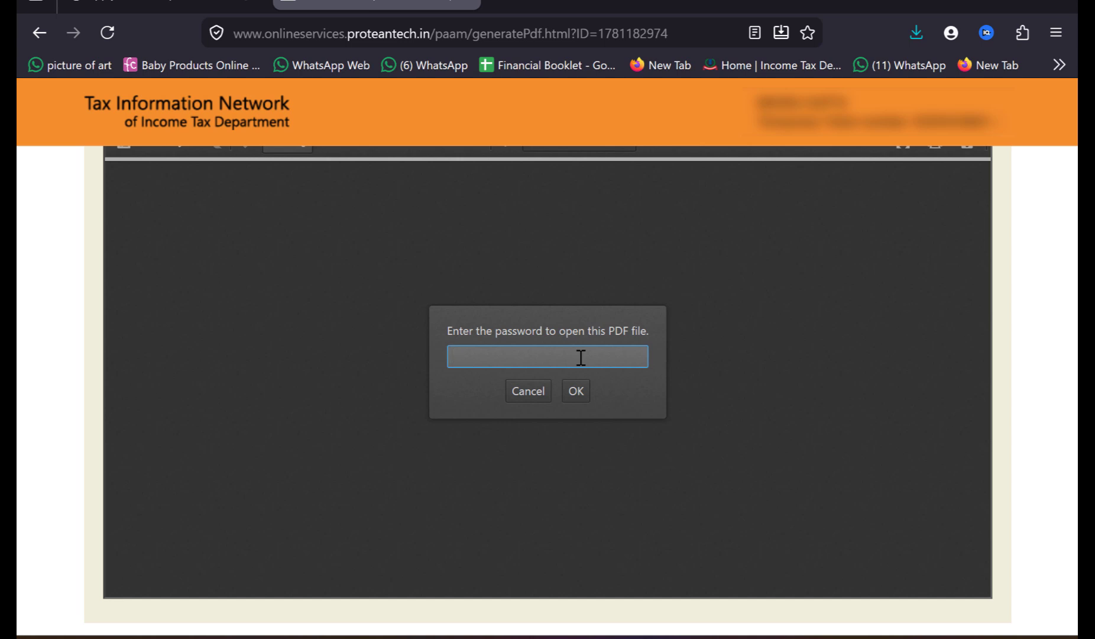
{"action": "type", "text": "••••••••"}
{"action": "left_click", "coordinate": [571, 386]}
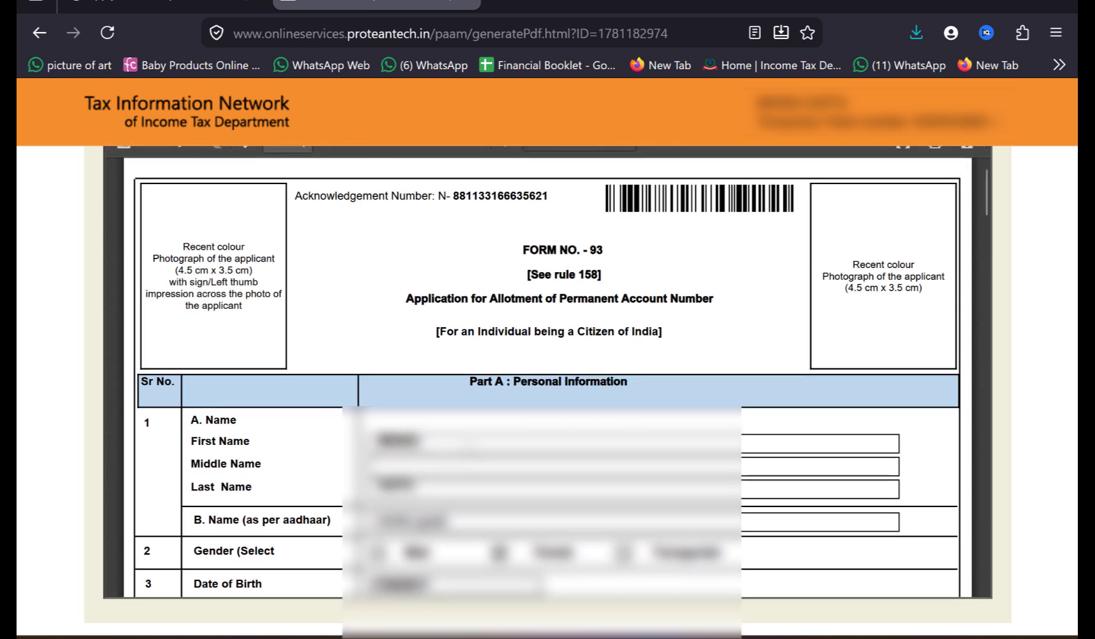
Step: Download the acknowledgement PDF and open the saved file by entering its password
{"action": "scroll", "coordinate": [71, 470], "scroll_direction": "up", "scroll_amount": 3}
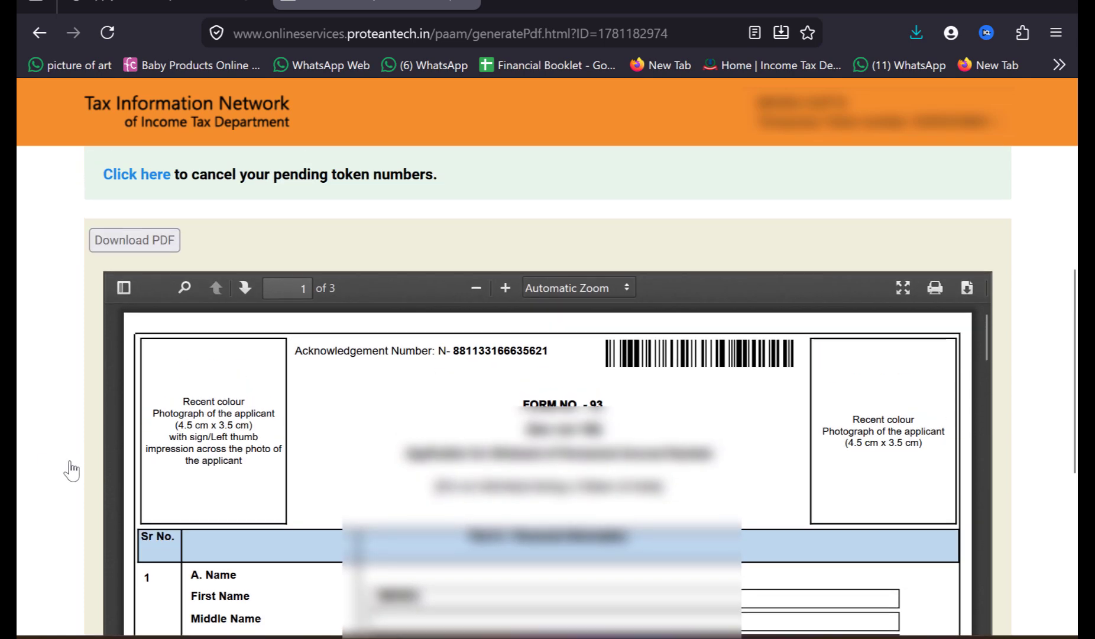
{"action": "left_click", "coordinate": [170, 242]}
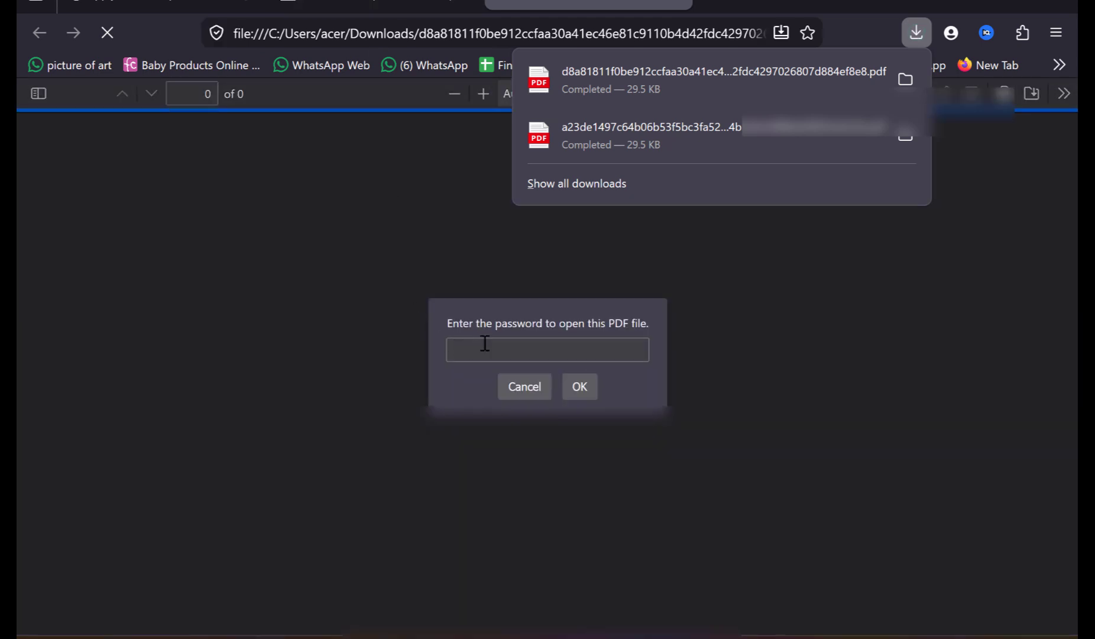
{"action": "left_click", "coordinate": [486, 344]}
{"action": "type", "text": "****"}
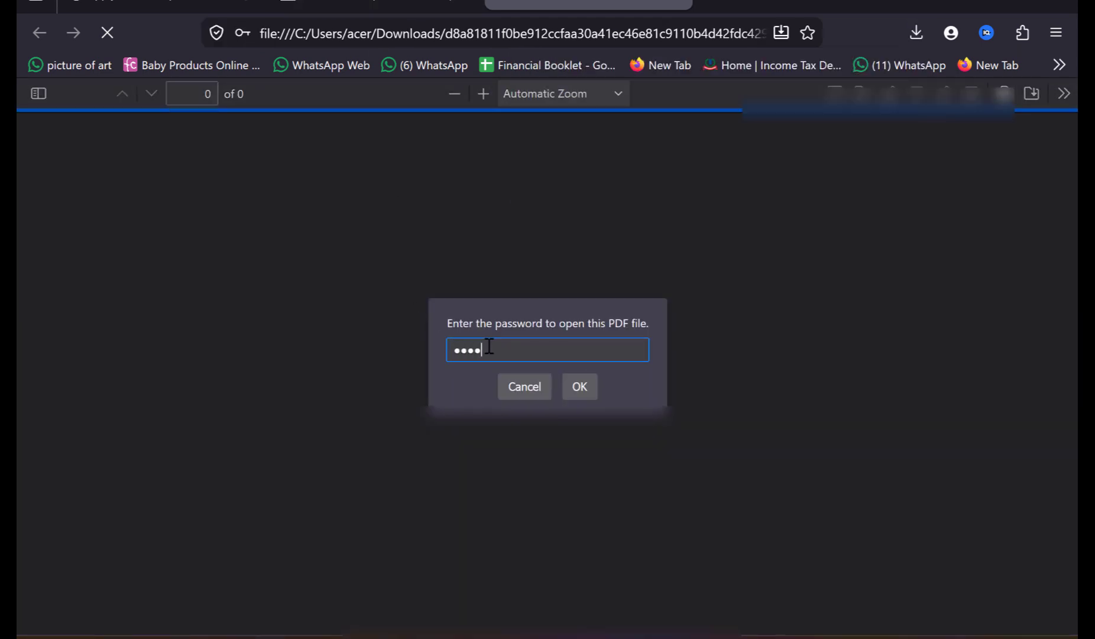
{"action": "type", "text": "****"}
{"action": "key", "text": "Return"}
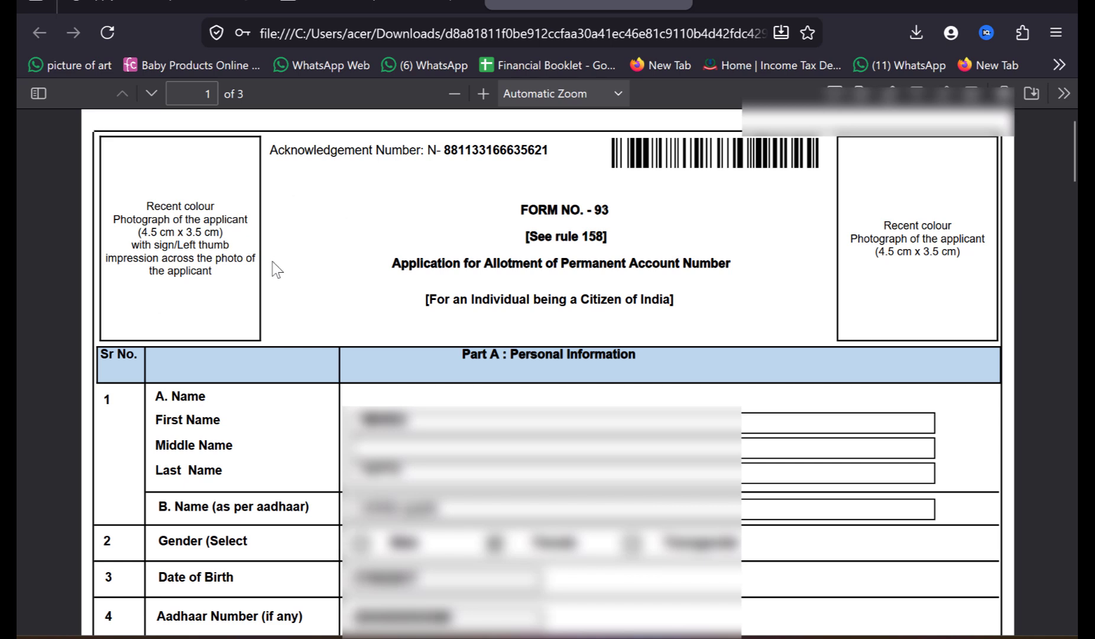
Step: Scroll through the downloaded form and the acknowledgement instructions on the portal page
{"action": "scroll", "coordinate": [272, 262], "scroll_direction": "down", "scroll_amount": 20}
{"action": "scroll", "coordinate": [272, 261], "scroll_direction": "up", "scroll_amount": 10}
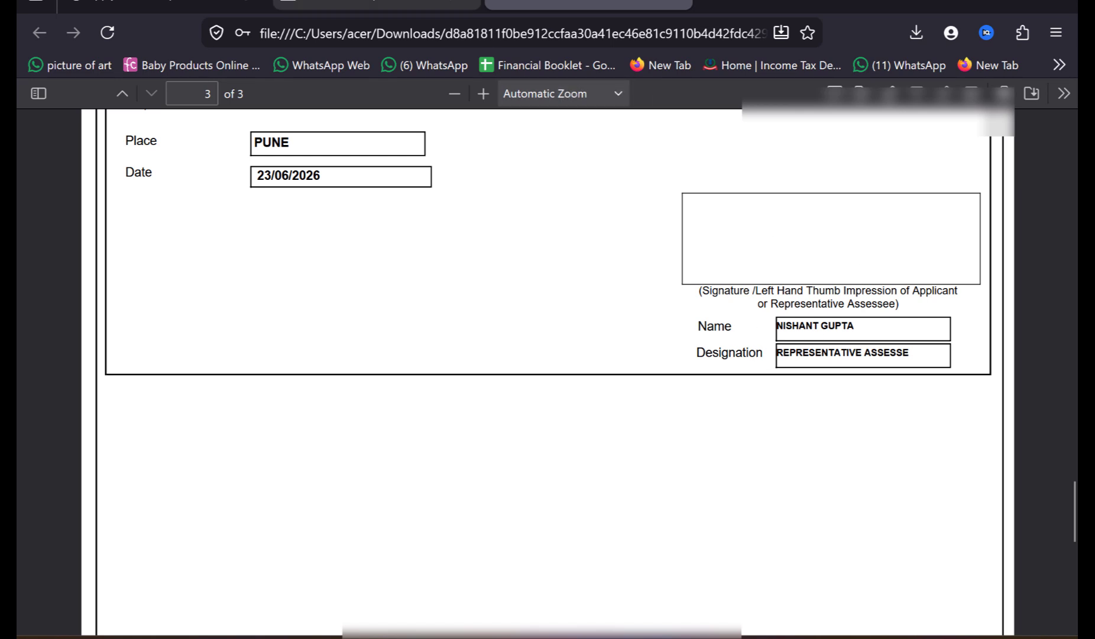
{"action": "left_click", "coordinate": [377, 5]}
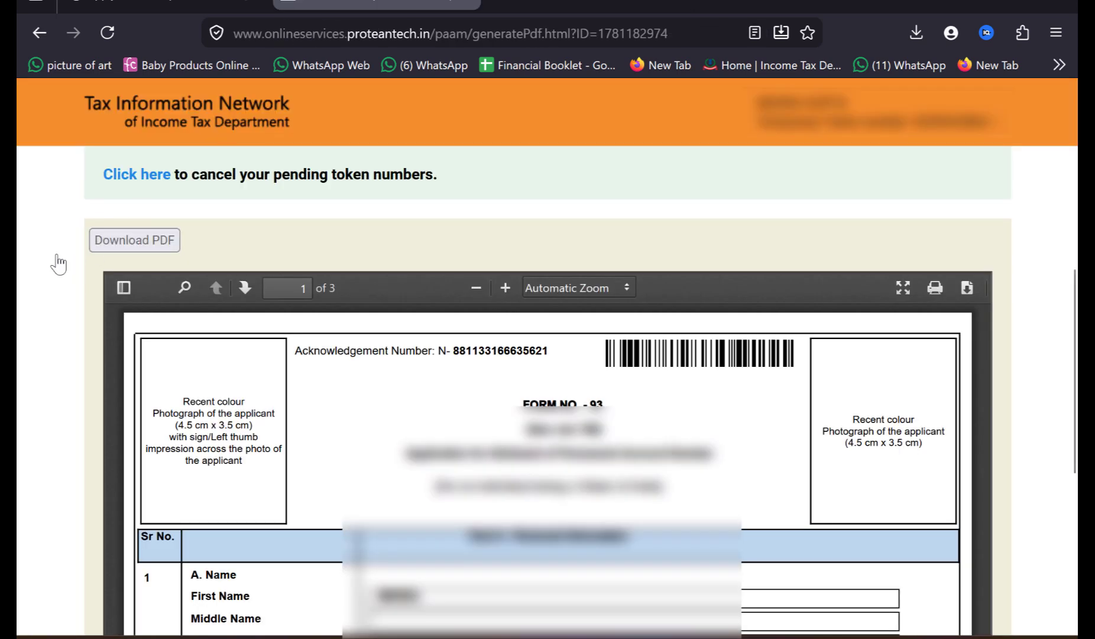
{"action": "scroll", "coordinate": [49, 274], "scroll_direction": "up", "scroll_amount": 7}
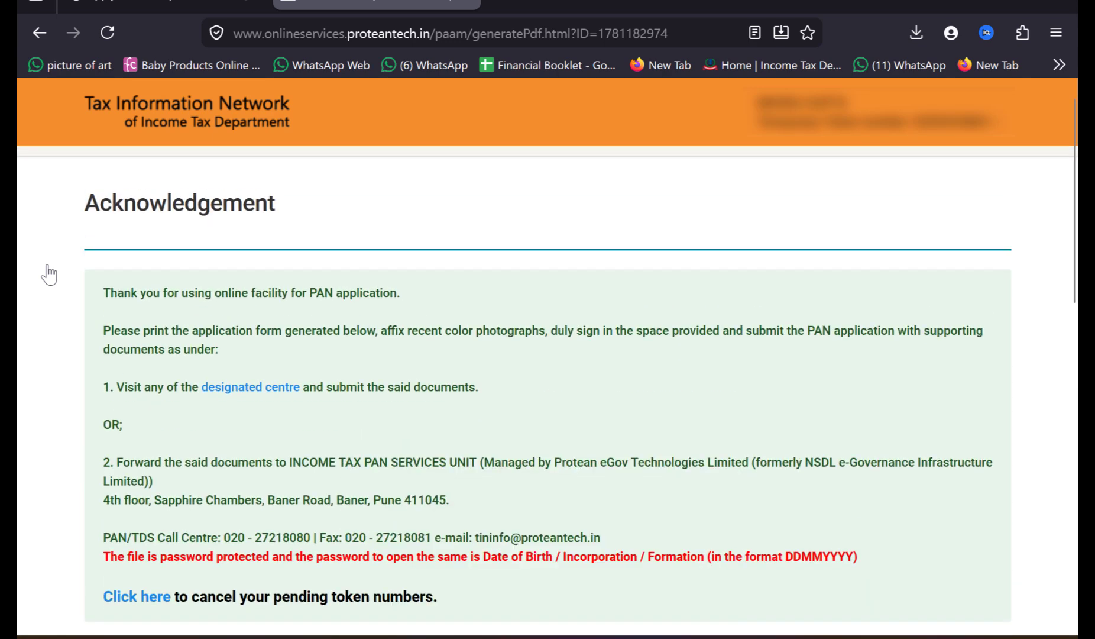
{"action": "scroll", "coordinate": [49, 274], "scroll_direction": "down", "scroll_amount": 1}
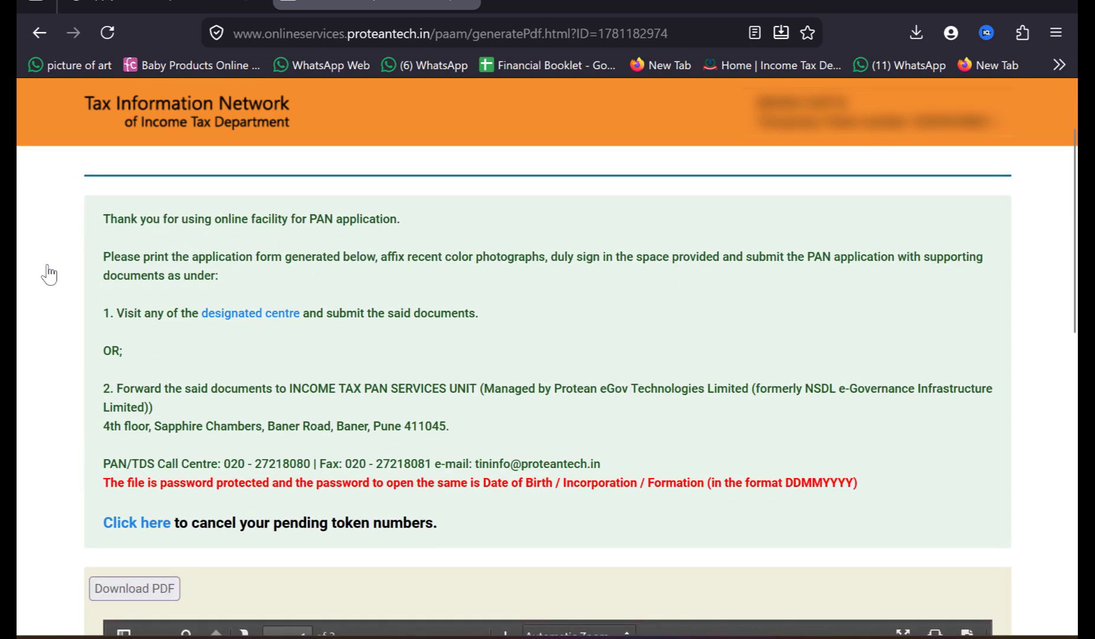
Step: Switch to Snipping Tool, mark up the acknowledgement instructions with red pen circles and underlines, and return to the browser
{"action": "key", "text": "alt+Tab"}
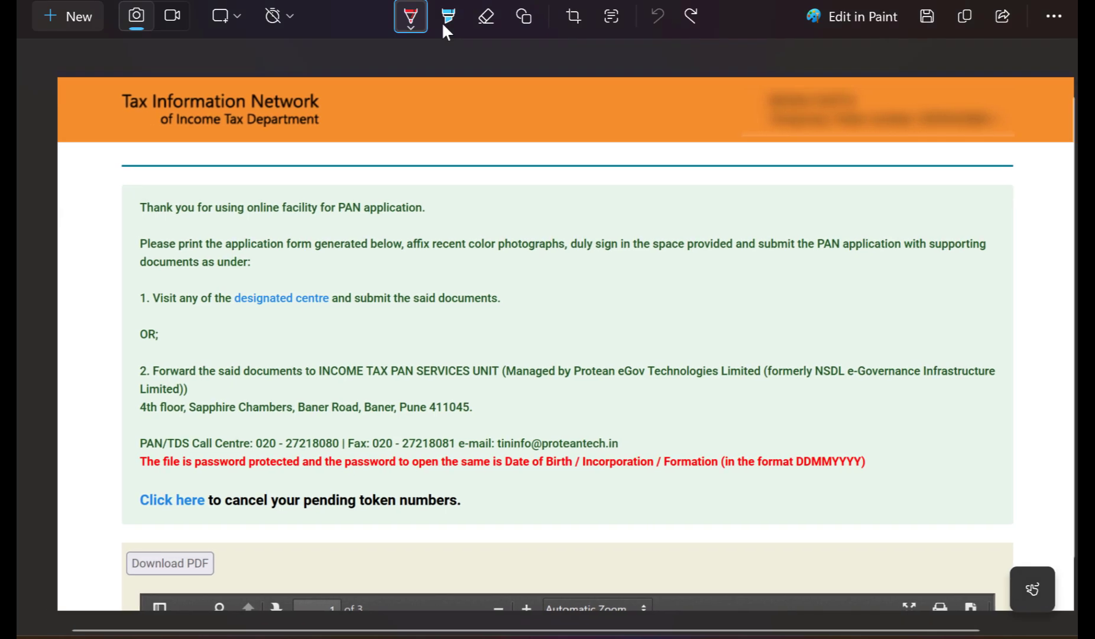
{"action": "mouse_move", "coordinate": [240, 256]}
{"action": "left_mouse_down"}
{"action": "mouse_move", "coordinate": [153, 248]}
{"action": "mouse_move", "coordinate": [192, 252]}
{"action": "left_mouse_up"}
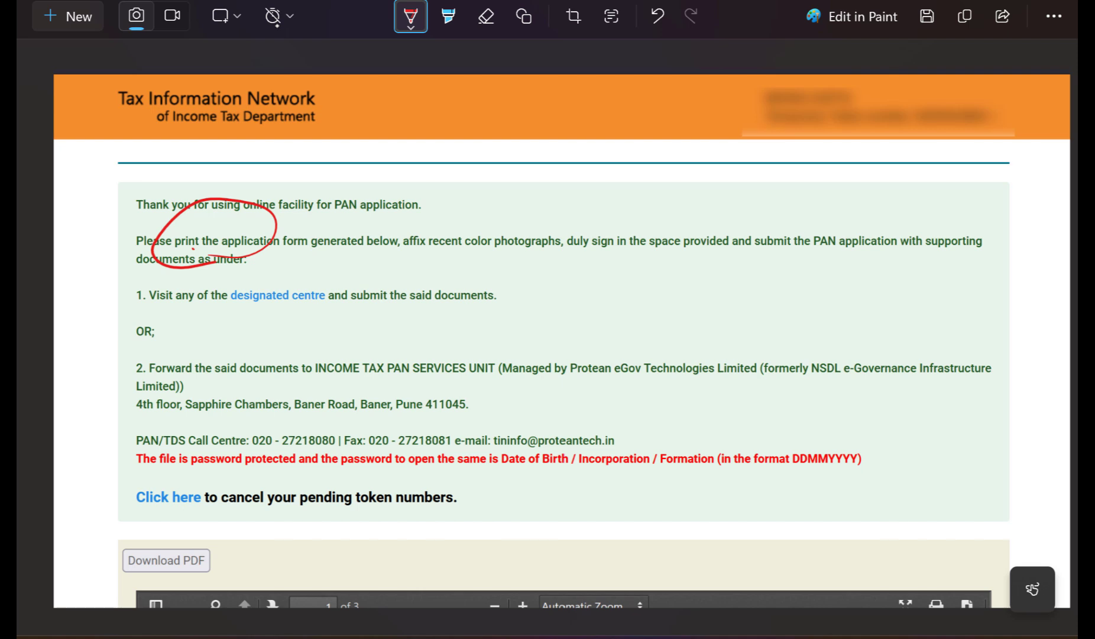
{"action": "left_click_drag", "start_coordinate": [424, 266], "coordinate": [460, 275]}
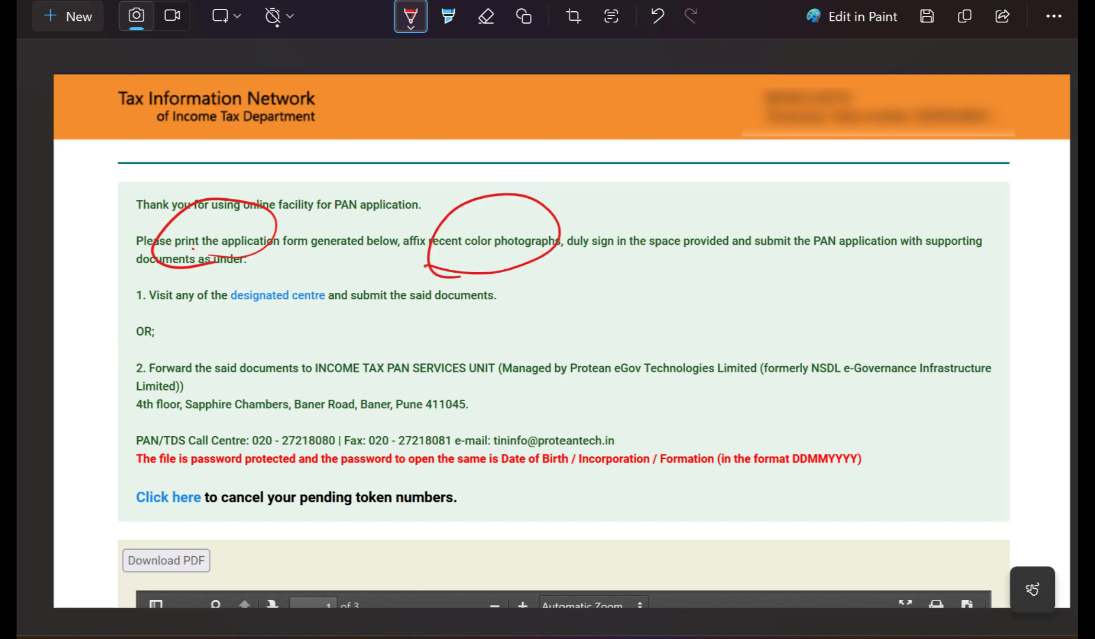
{"action": "mouse_move", "coordinate": [587, 260]}
{"action": "left_mouse_down"}
{"action": "mouse_move", "coordinate": [591, 204]}
{"action": "mouse_move", "coordinate": [597, 276]}
{"action": "left_mouse_up"}
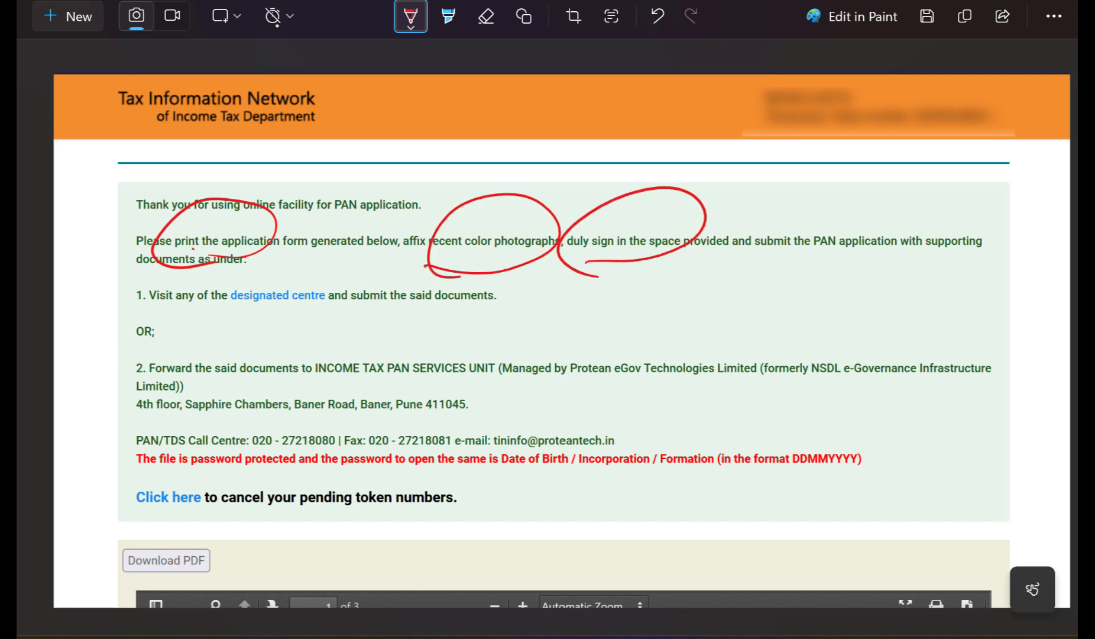
{"action": "left_click_drag", "start_coordinate": [742, 264], "coordinate": [938, 260]}
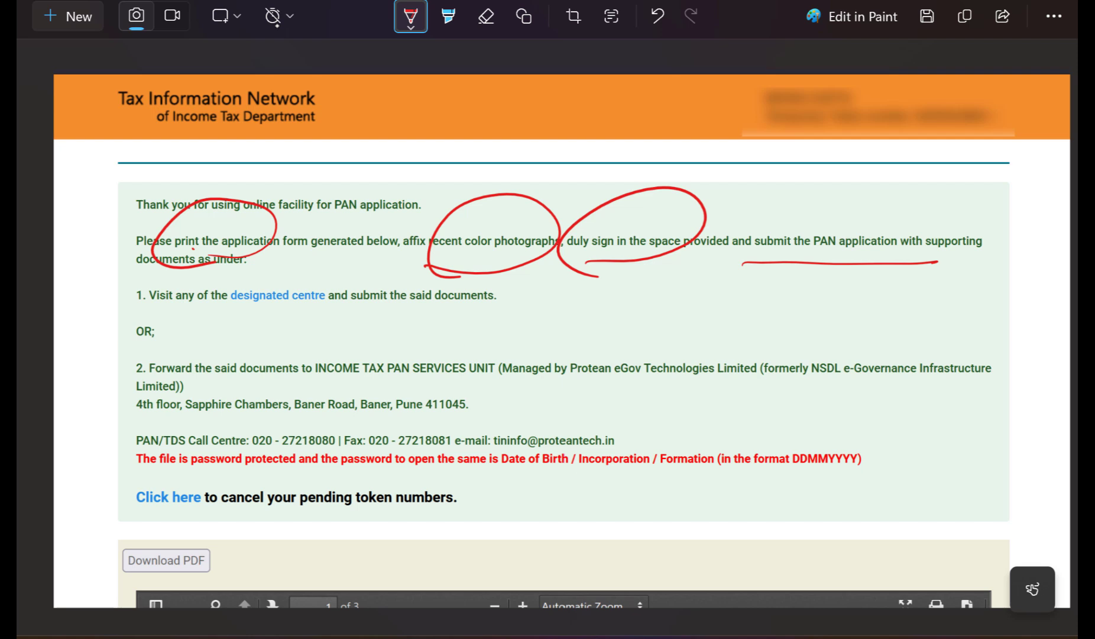
{"action": "left_click_drag", "start_coordinate": [211, 384], "coordinate": [509, 375]}
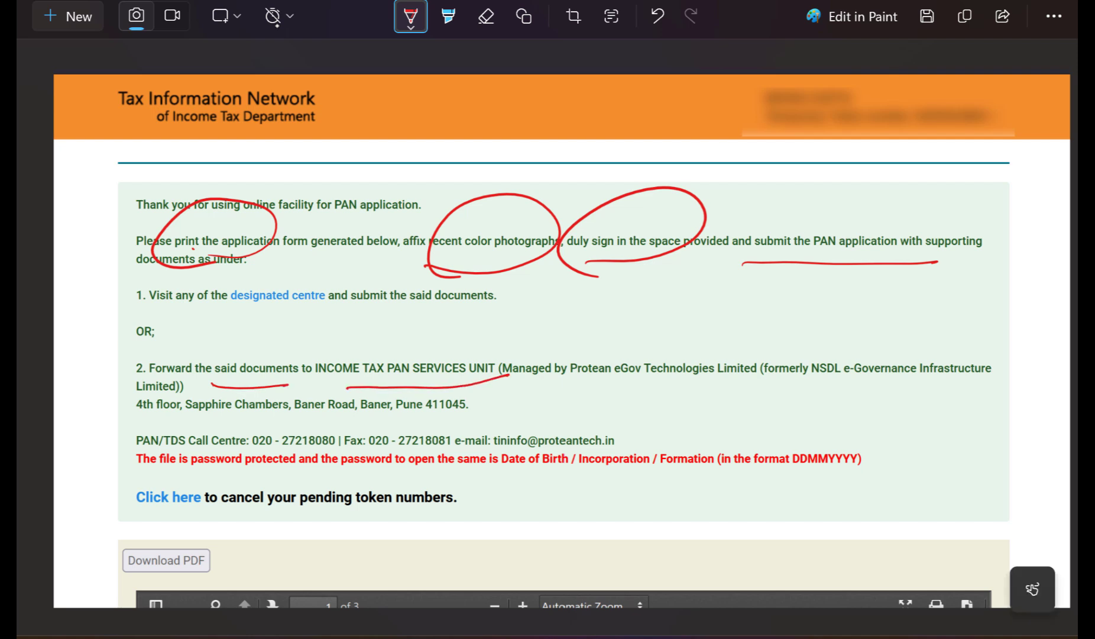
{"action": "left_click_drag", "start_coordinate": [187, 416], "coordinate": [404, 422]}
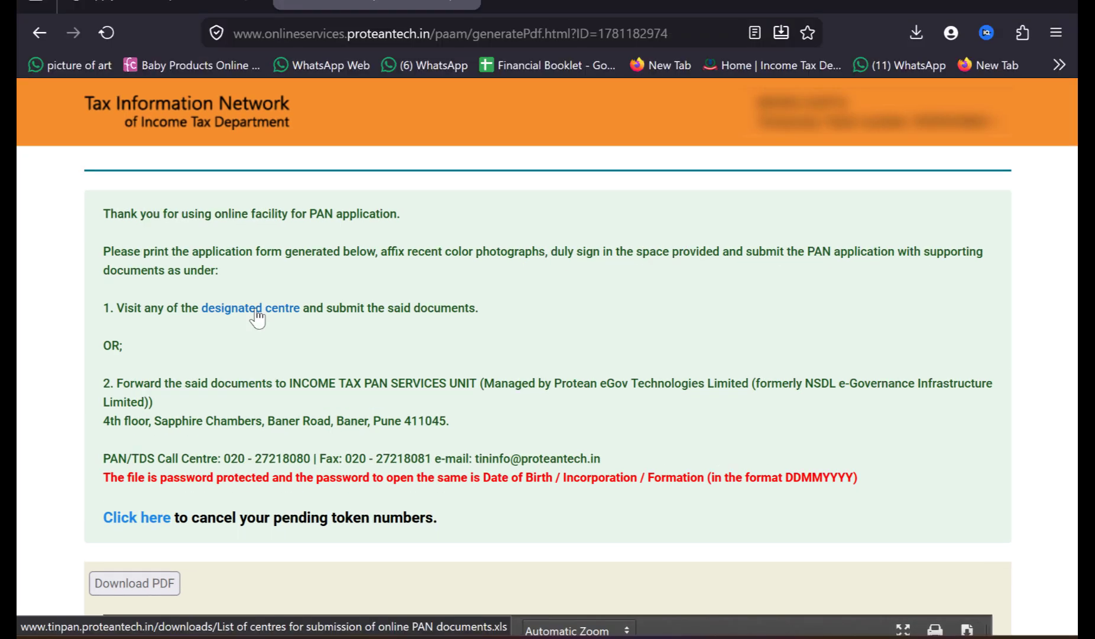
{"action": "left_click", "coordinate": [257, 318]}
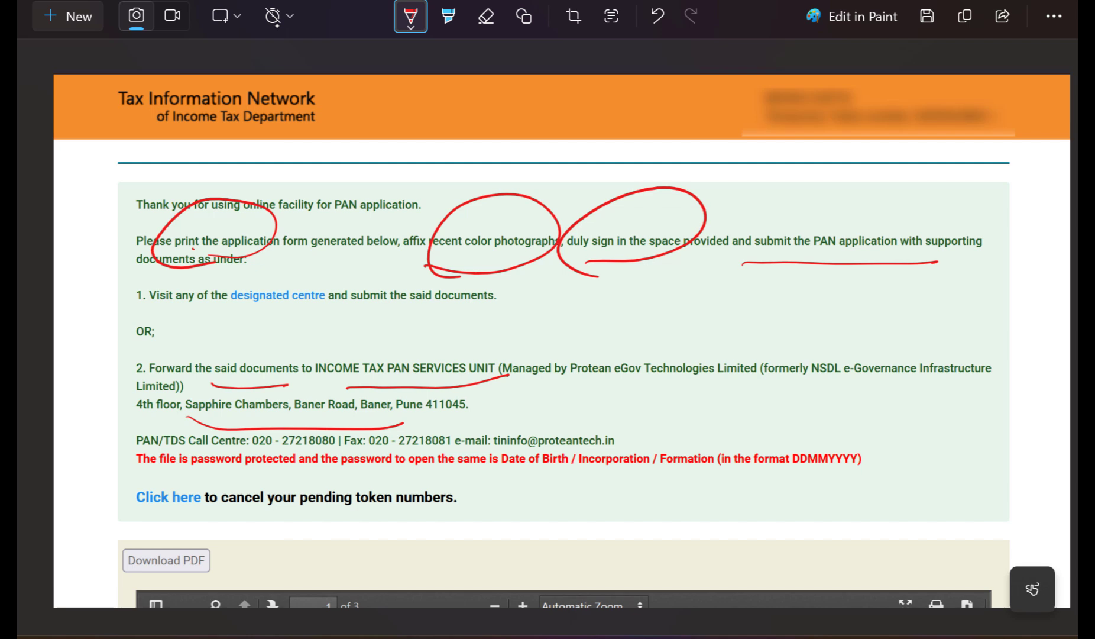
{"action": "left_click_drag", "start_coordinate": [262, 479], "coordinate": [336, 445]}
{"action": "left_click_drag", "start_coordinate": [785, 477], "coordinate": [897, 469]}
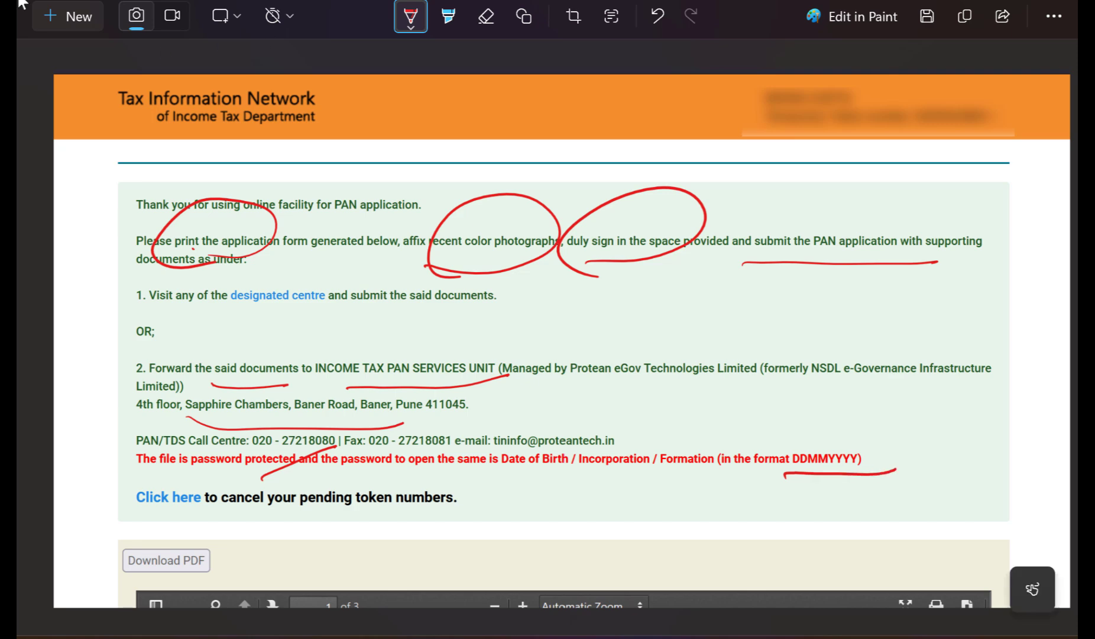
{"action": "key", "text": "alt+Tab"}
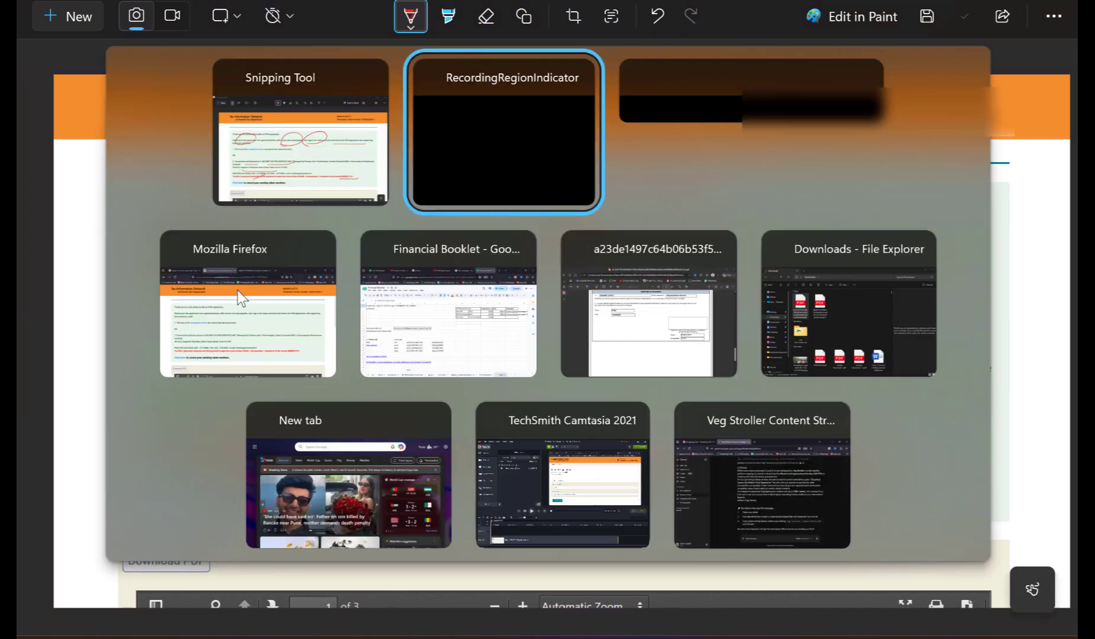
{"action": "key", "text": "alt+Tab"}
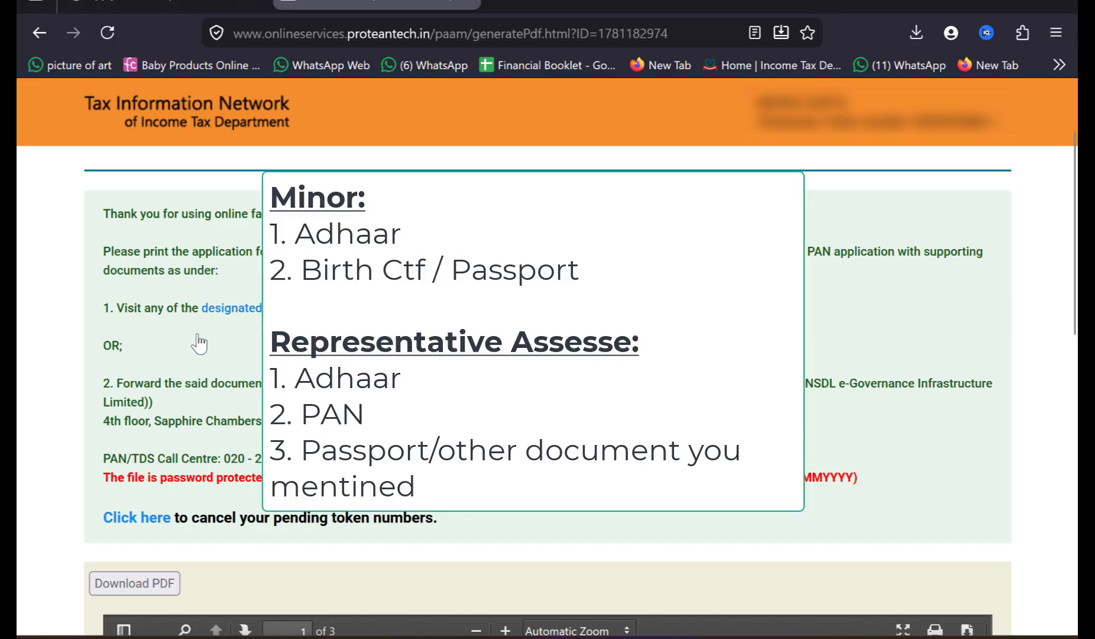